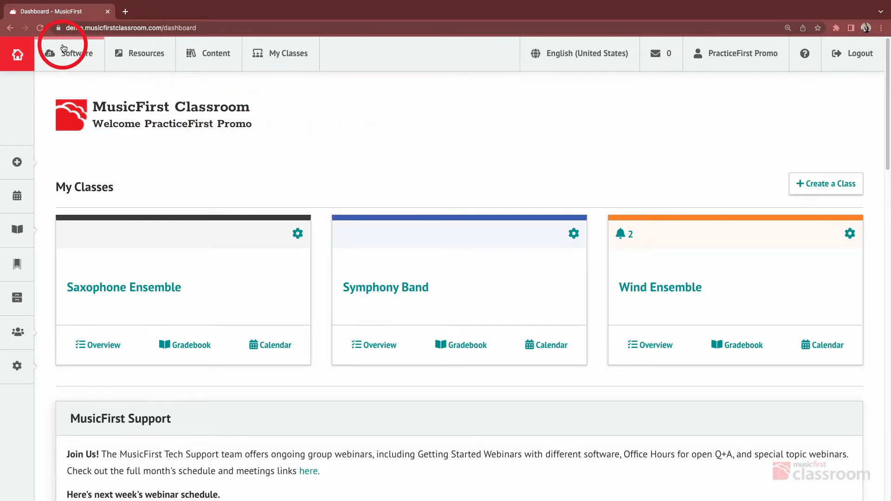
Launch Flat for Education from the classroom software and start a new private score titled "Typing"
left_click(64, 52)
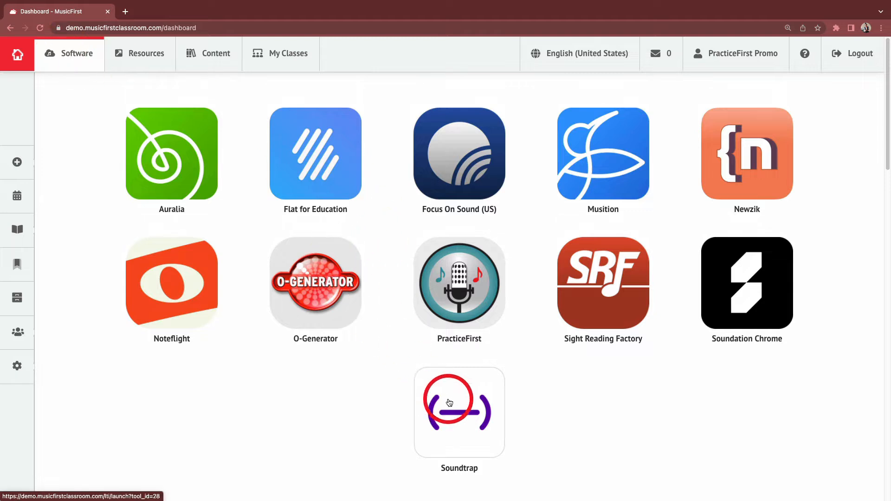
left_click(313, 175)
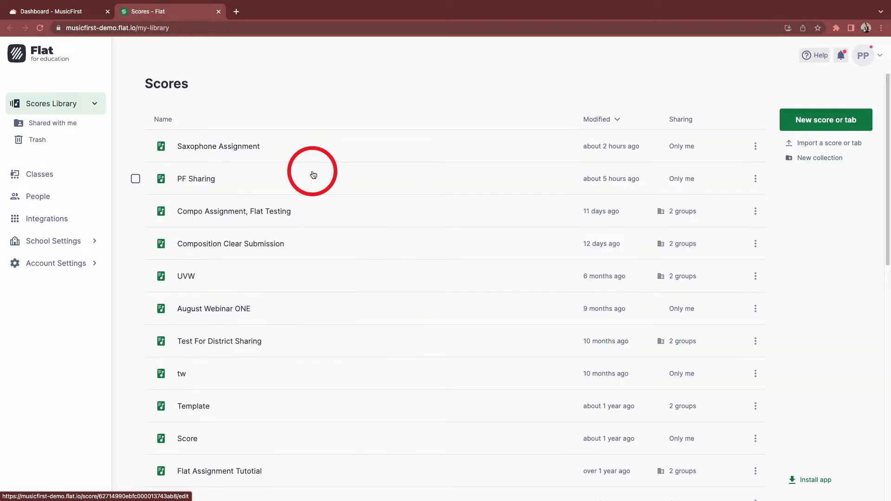
left_click(817, 126)
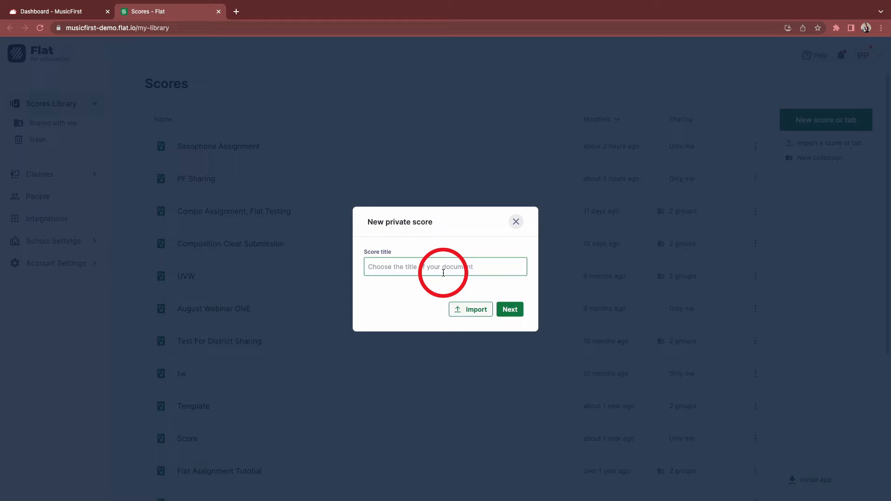
type("Typing")
key("Return")
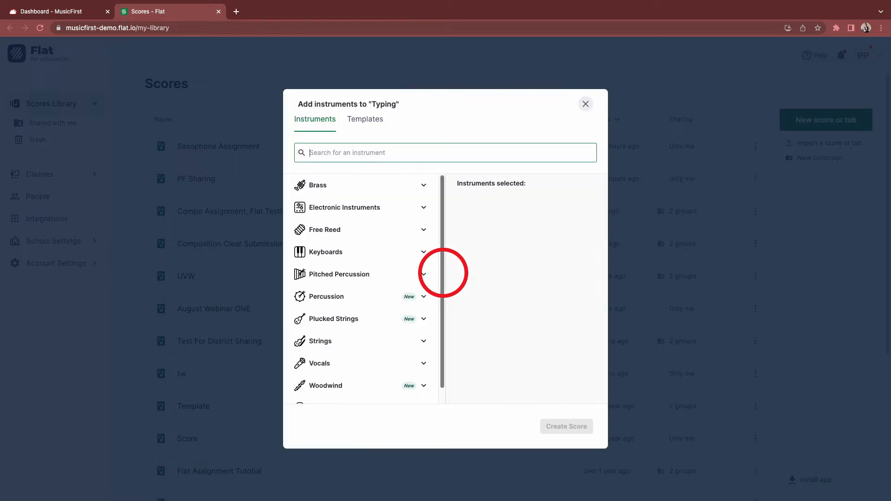
Create the score with the Saxophone quartet and Wind trio chamber group templates as its instruments
left_click(353, 118)
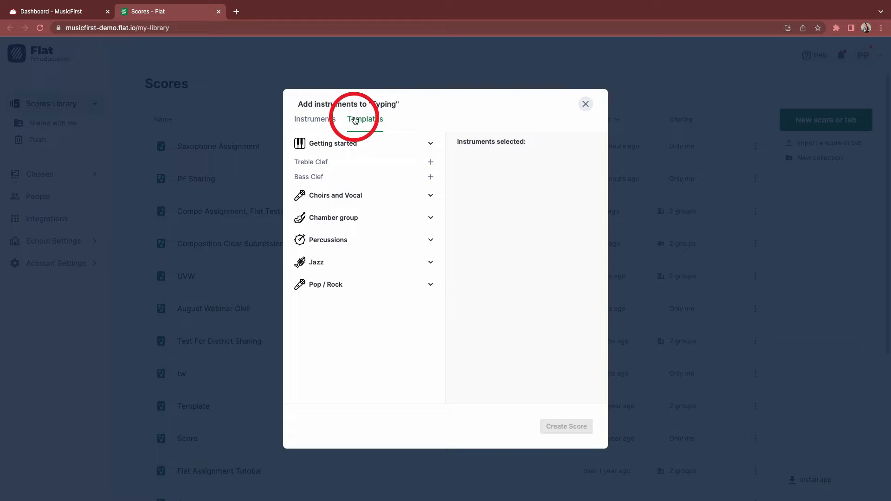
left_click(360, 219)
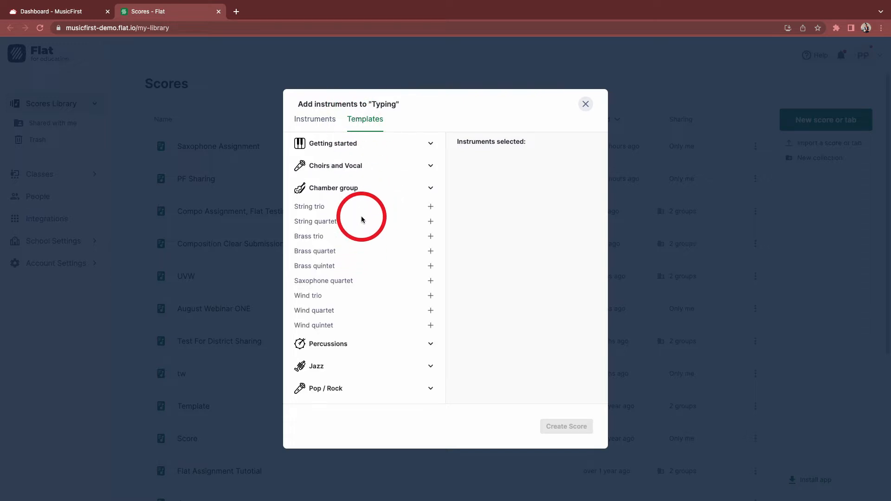
left_click(431, 280)
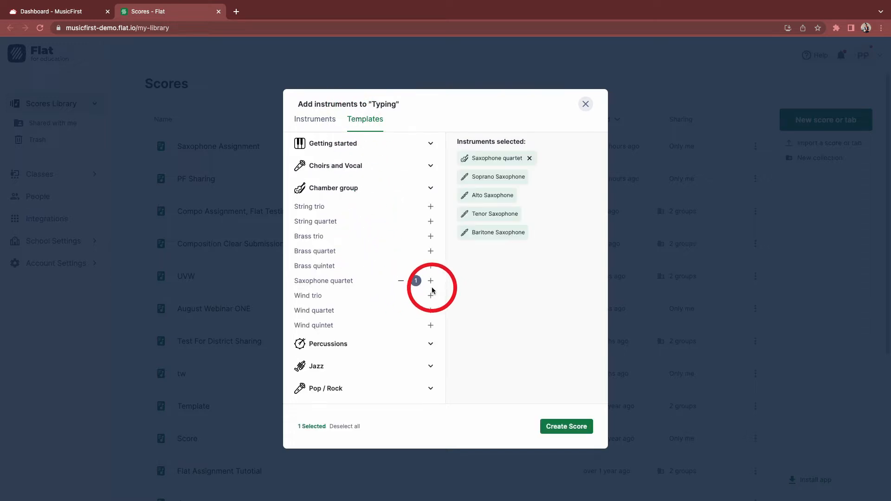
left_click(431, 296)
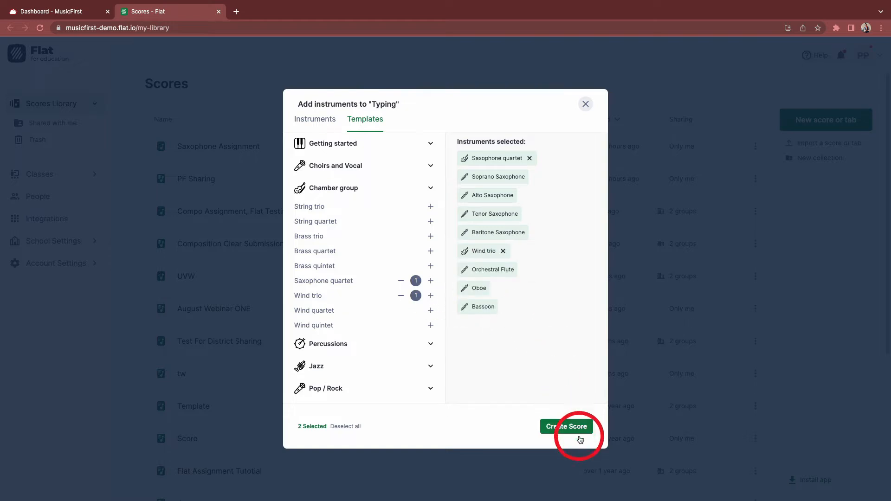
left_click(580, 436)
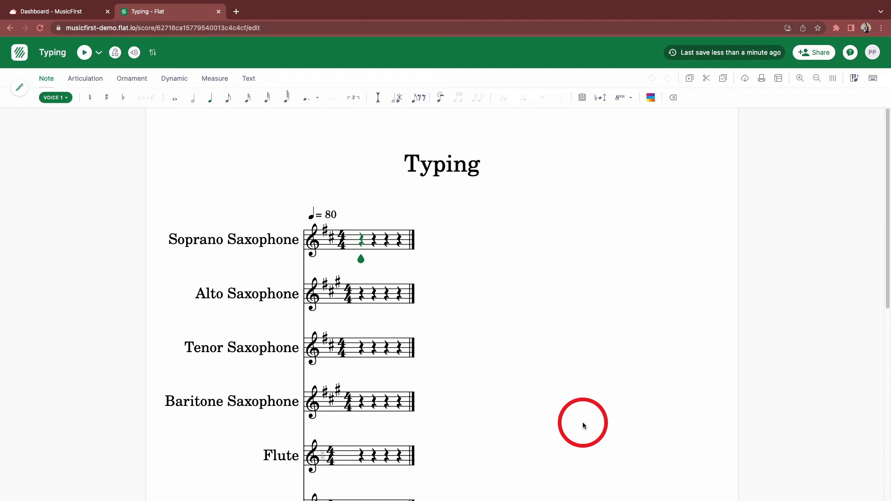
Enter quarter notes F, A, B in the Soprano Saxophone's first measure and F, G, a rest and C in the Alto Saxophone's
left_click(362, 247)
left_click(375, 241)
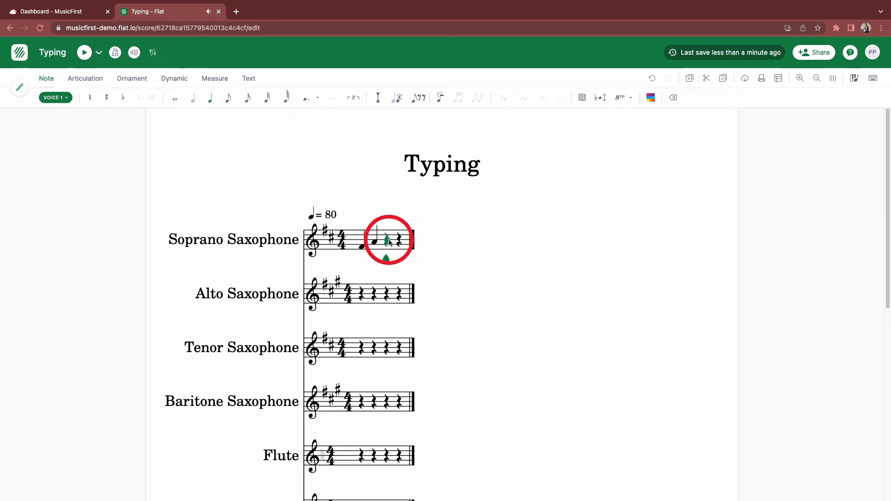
left_click(388, 242)
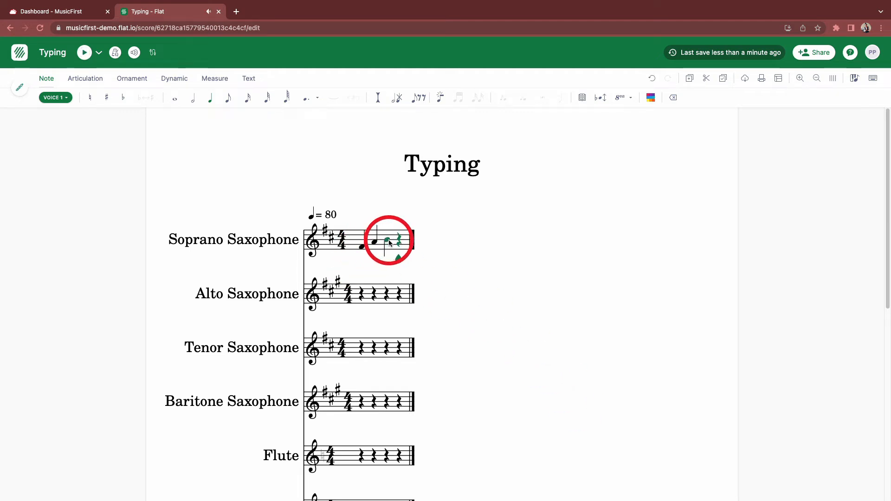
left_click(362, 300)
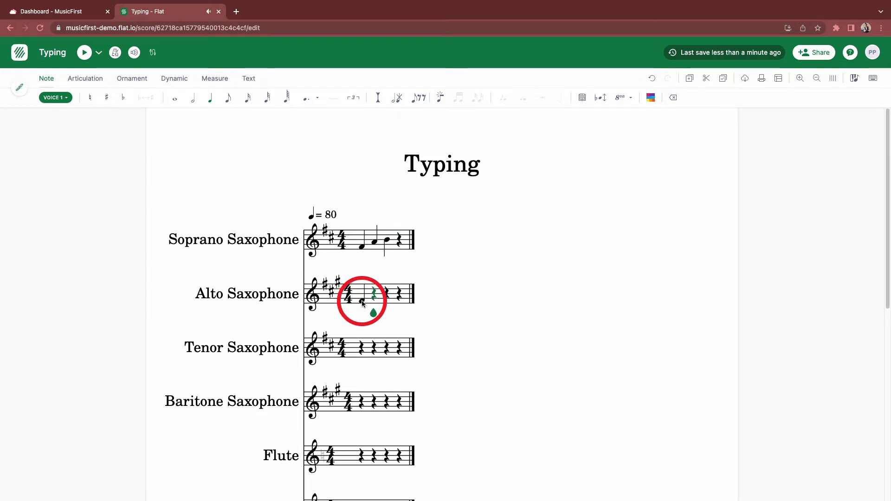
left_click(375, 296)
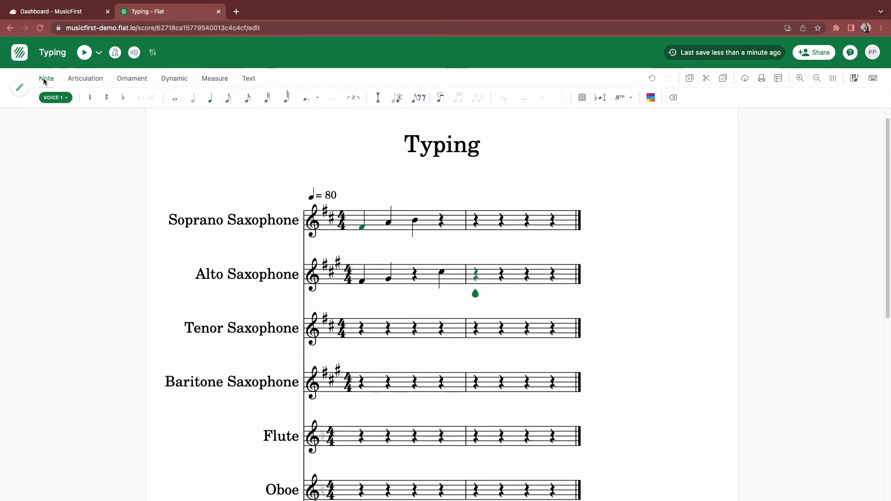
Review the note, articulation, ornament, dynamic, measure and text notation tools, including the ottava options
left_click(43, 79)
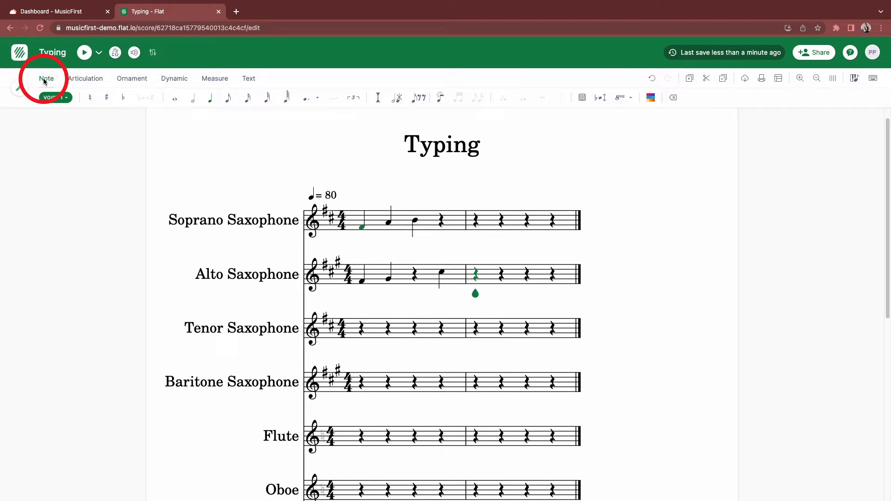
left_click(82, 79)
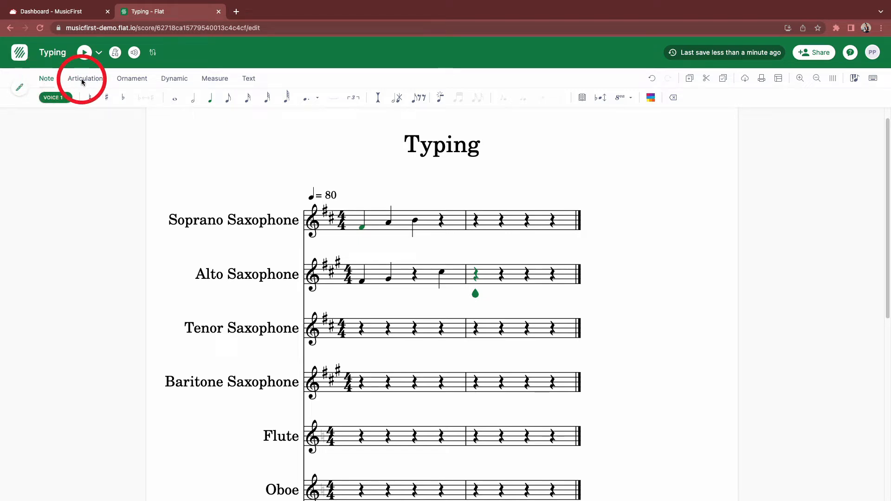
left_click(133, 80)
left_click(169, 82)
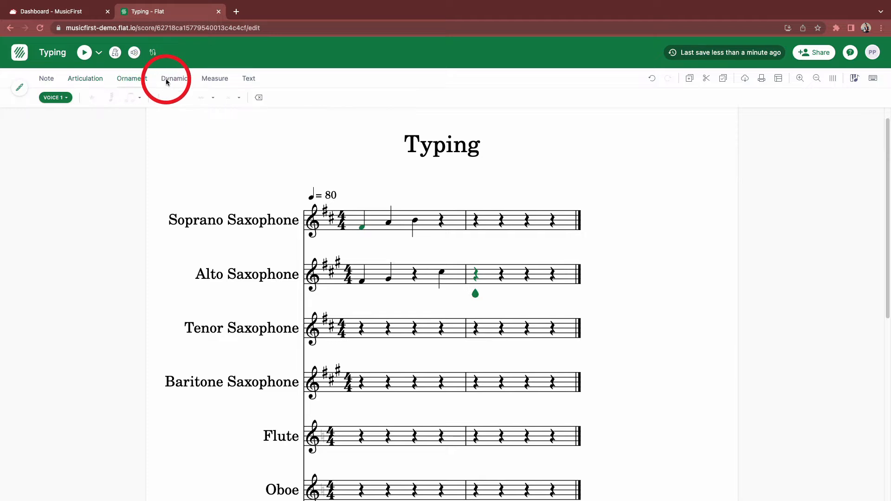
left_click(214, 80)
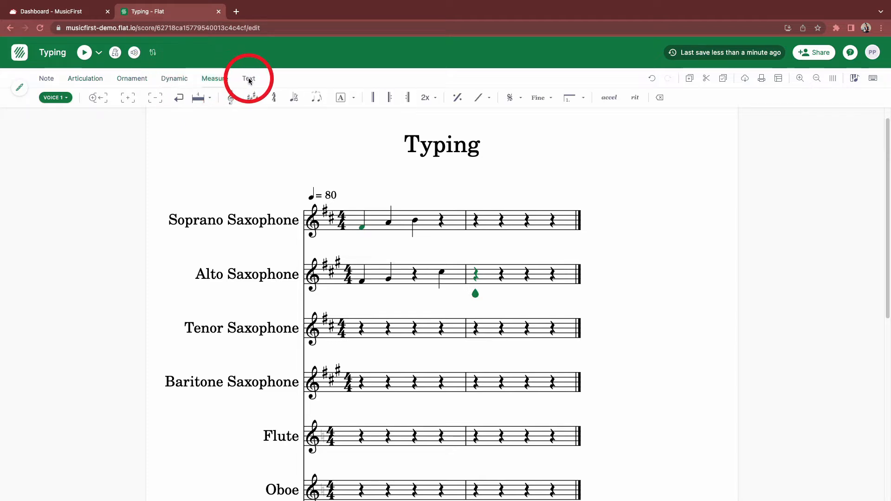
left_click(249, 80)
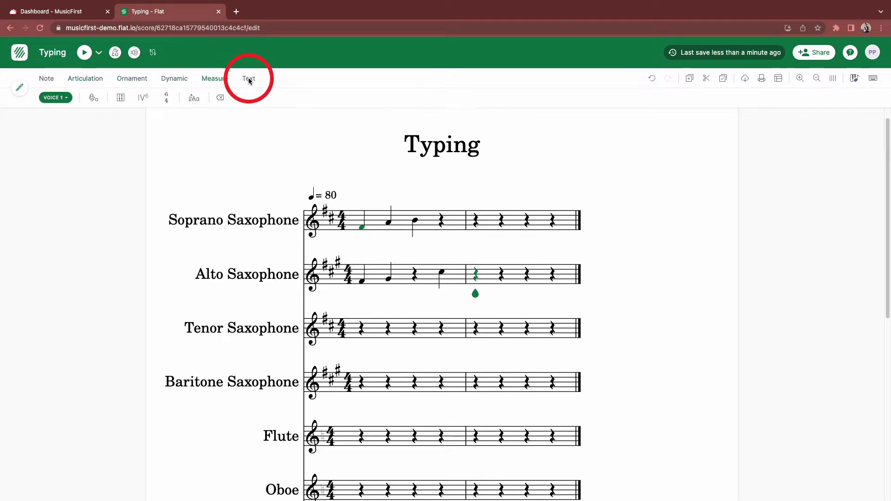
left_click(40, 80)
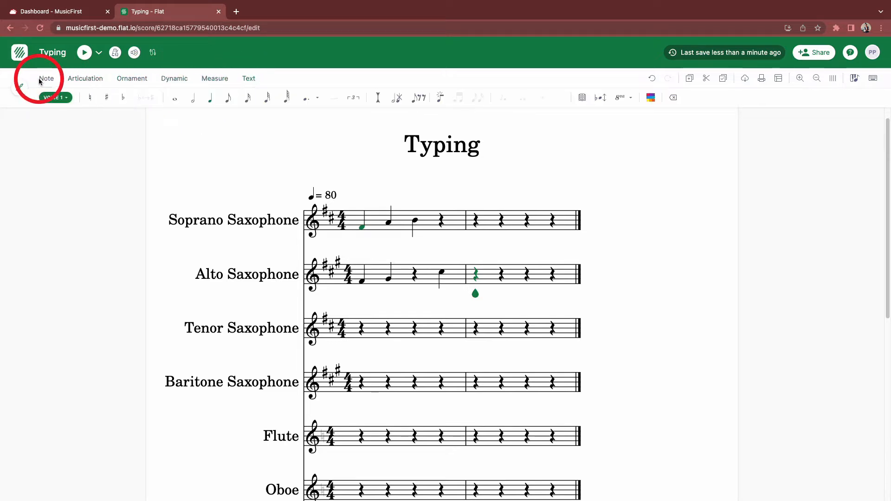
left_click(631, 100)
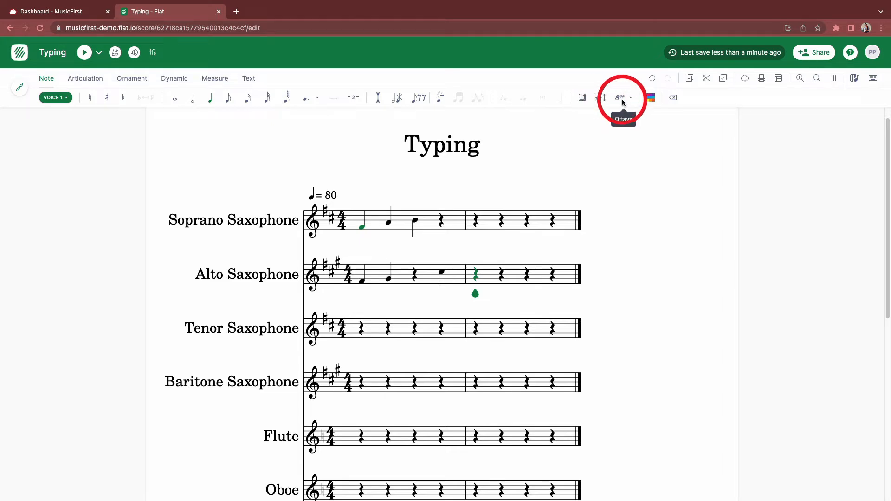
Examine the score's export formats and its sharing options without exporting or sharing it
left_click(745, 78)
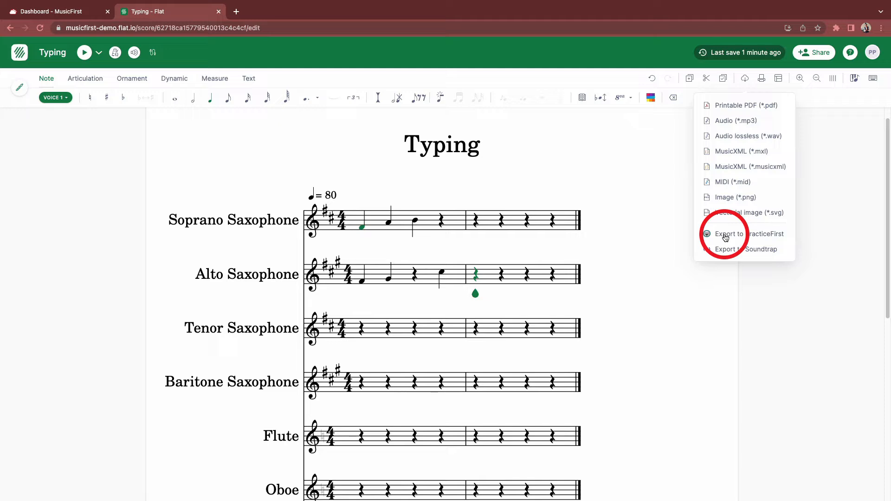
left_click(648, 220)
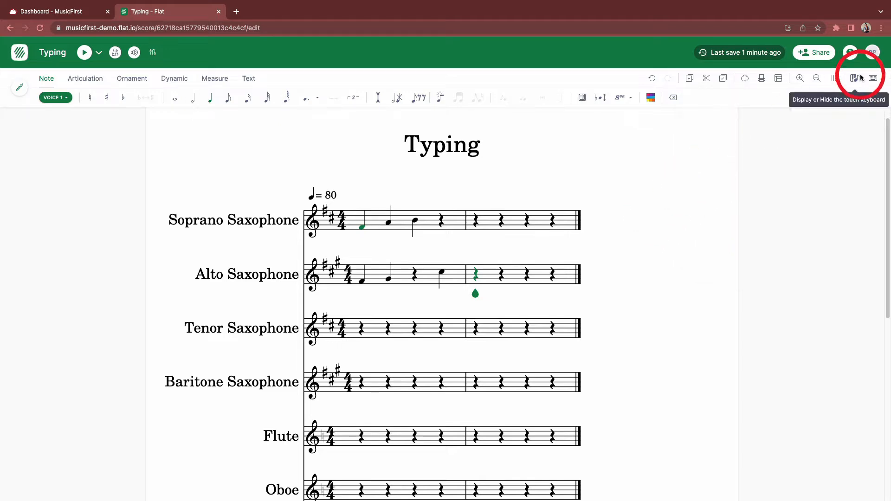
left_click(821, 57)
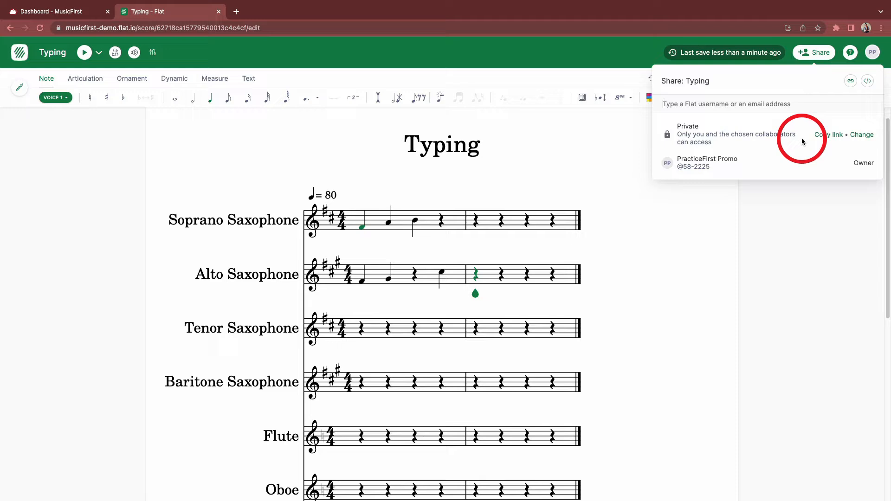
left_click(504, 225)
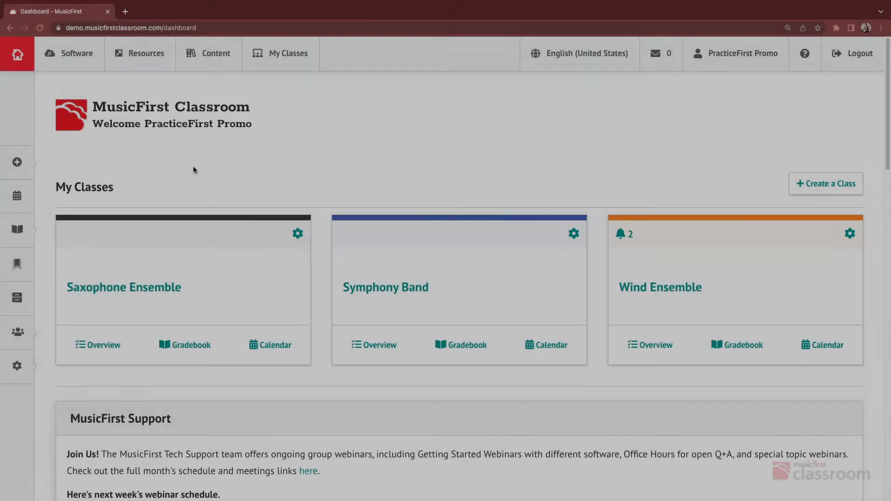
Switch to MusicFirst Classroom, open the Wind Ensemble class and start creating a task for it
left_click(201, 174)
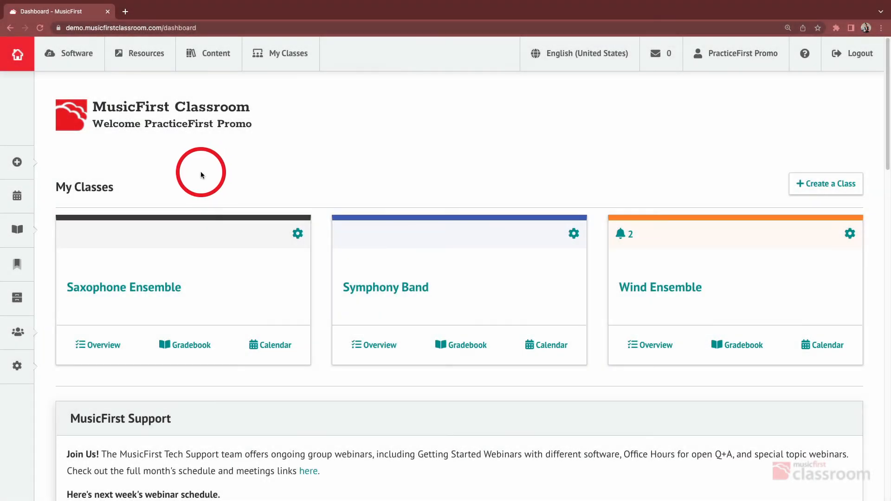
left_click(682, 292)
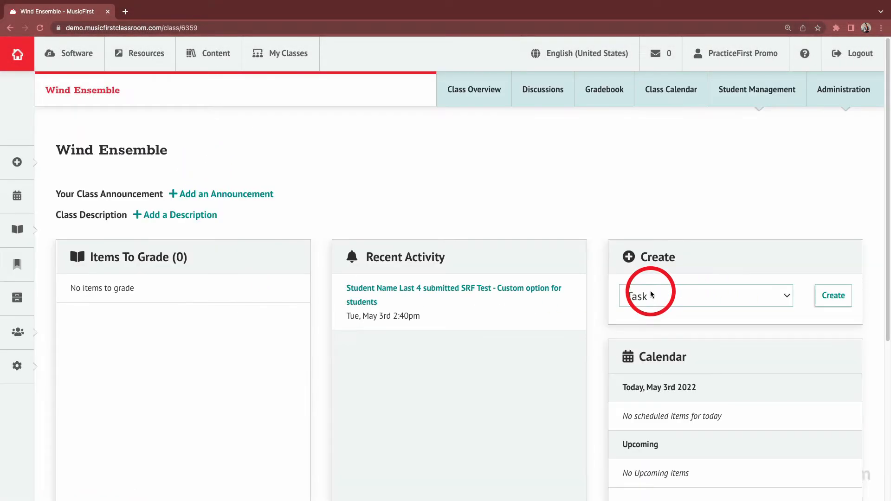
left_click(662, 295)
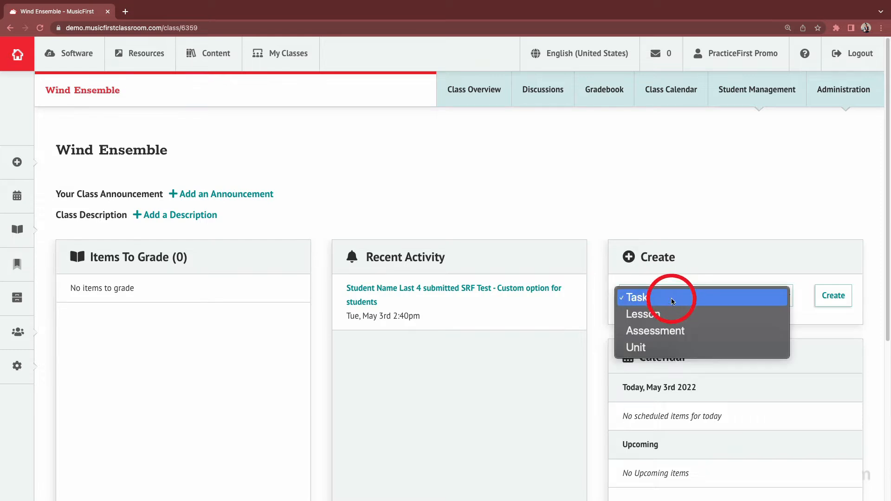
left_click(572, 220)
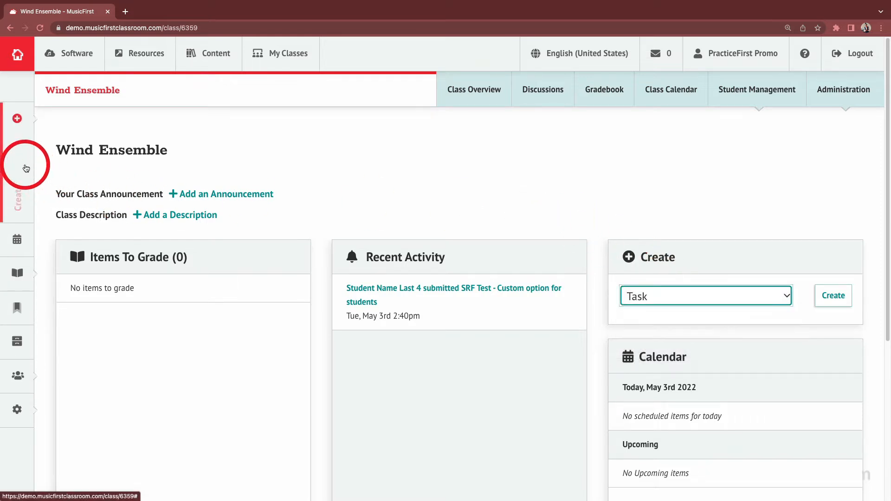
left_click(26, 168)
left_click(76, 114)
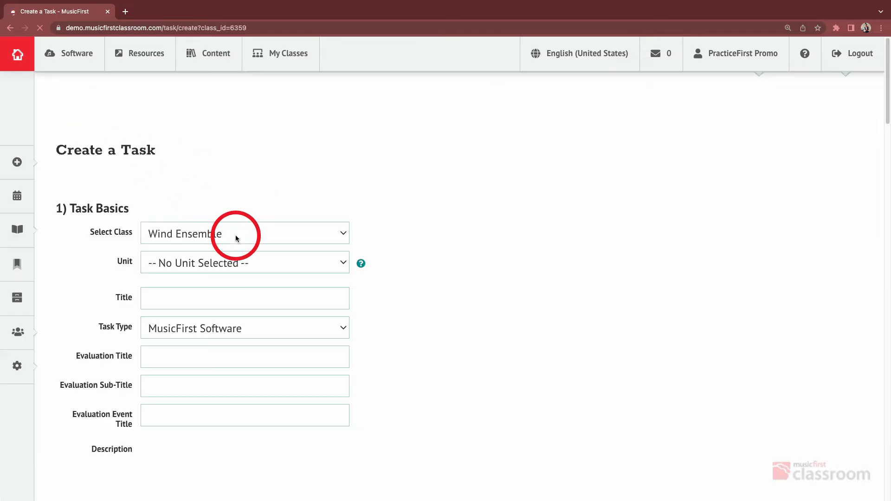
Keep Wind Ensemble as the task's class and title the task "Theory Worksheet 1"
left_click(230, 235)
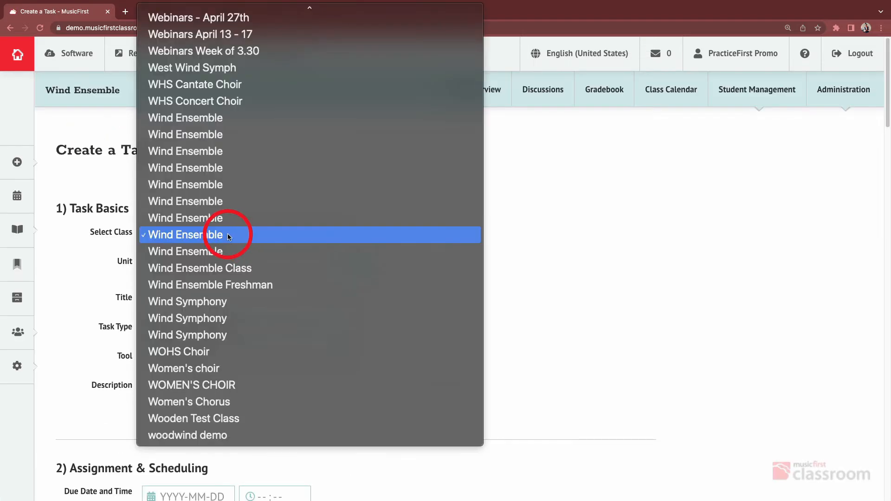
left_click(289, 236)
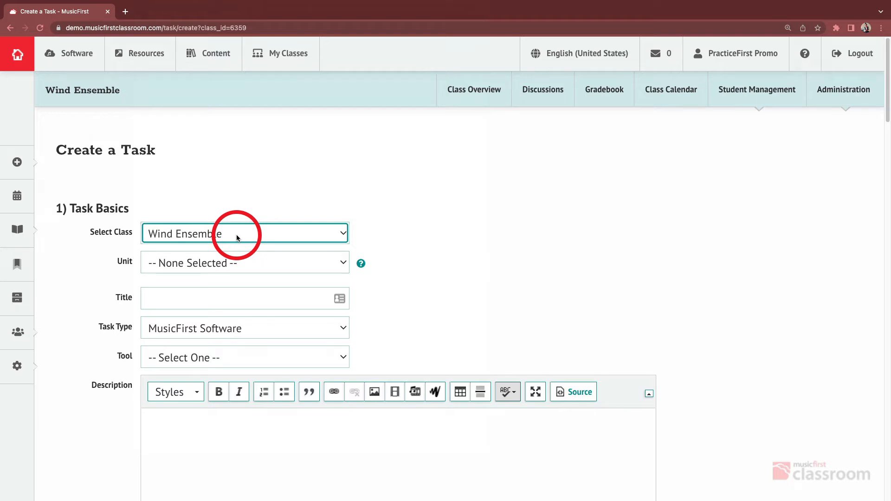
left_click(249, 210)
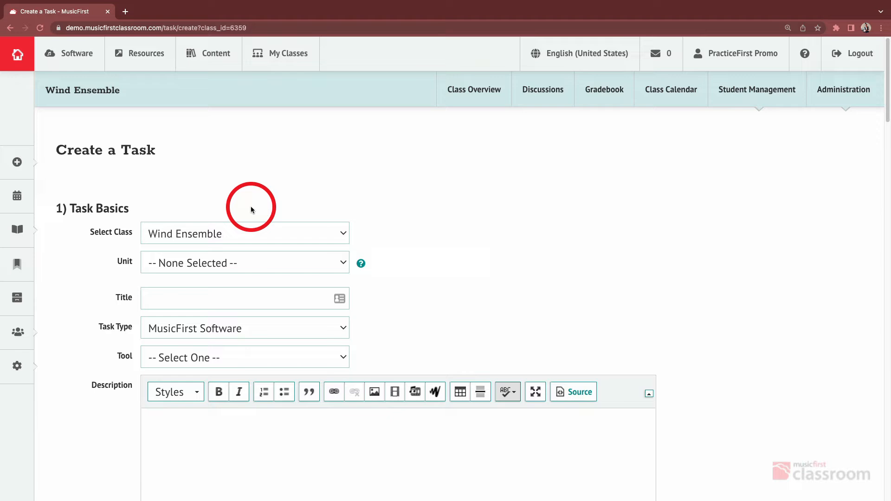
left_click(192, 301)
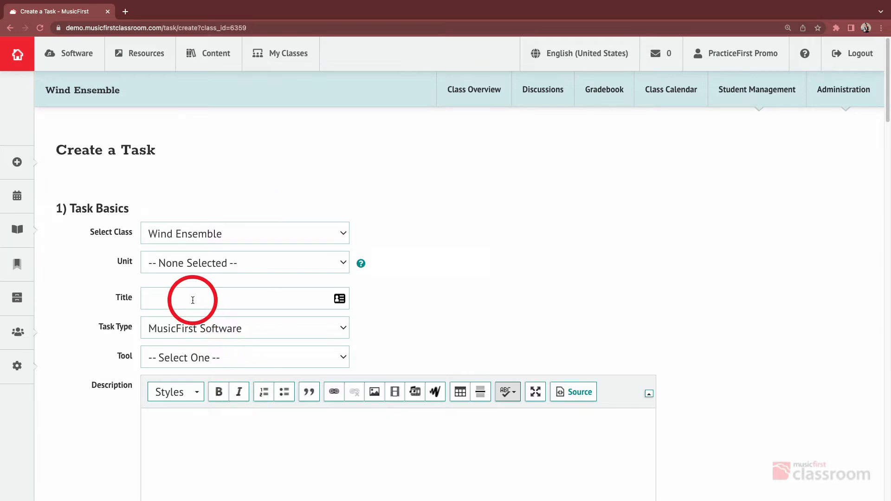
left_click(192, 301)
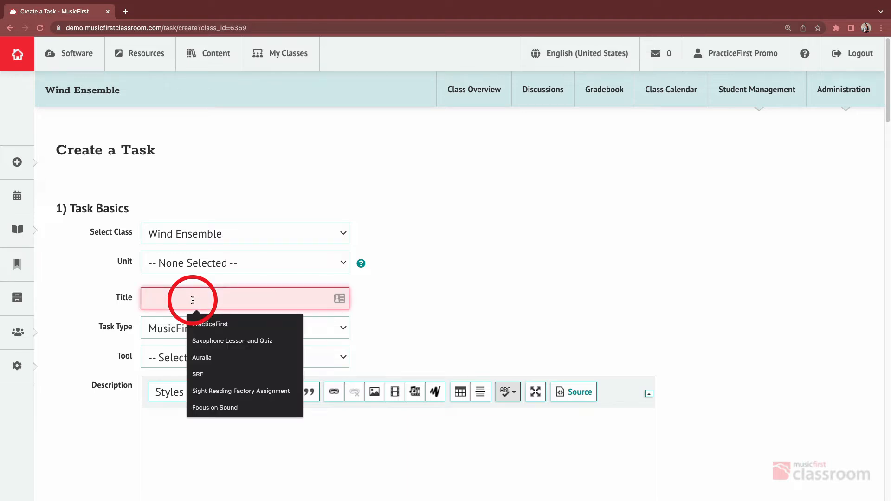
type("Theory Worksheet 1")
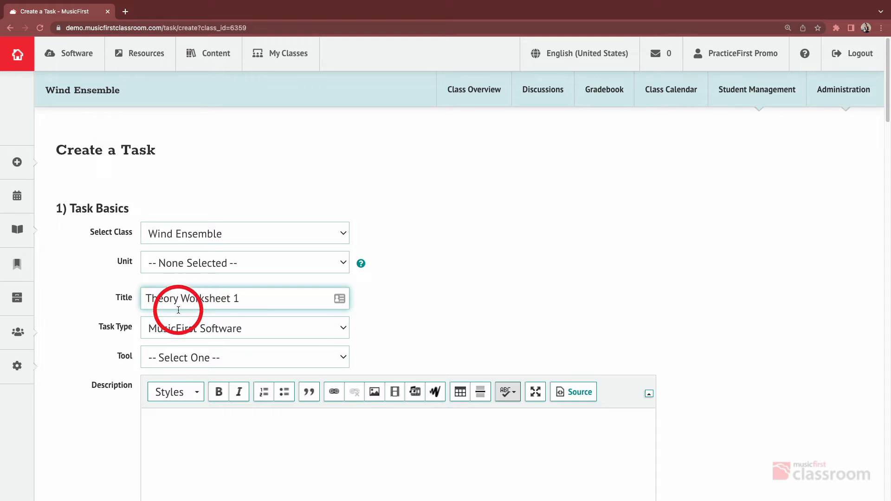
Choose Flat for Education as the tool for the Theory Worksheet 1 task
left_click(193, 358)
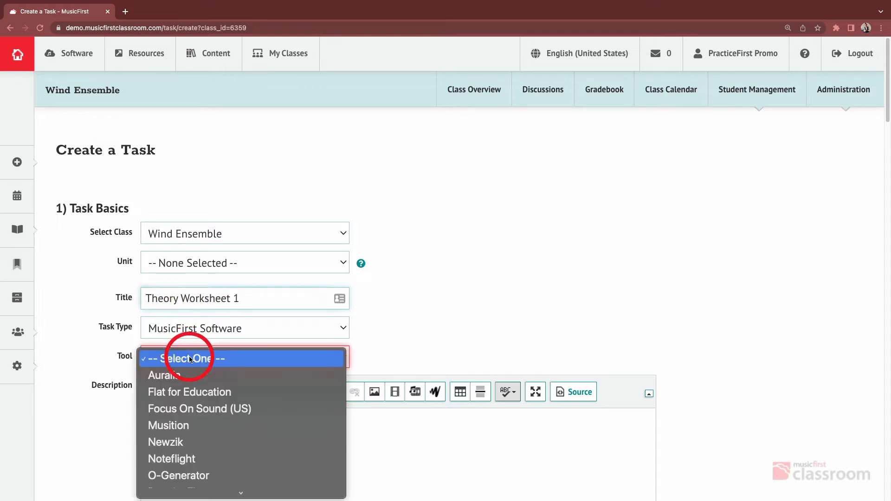
left_click(194, 393)
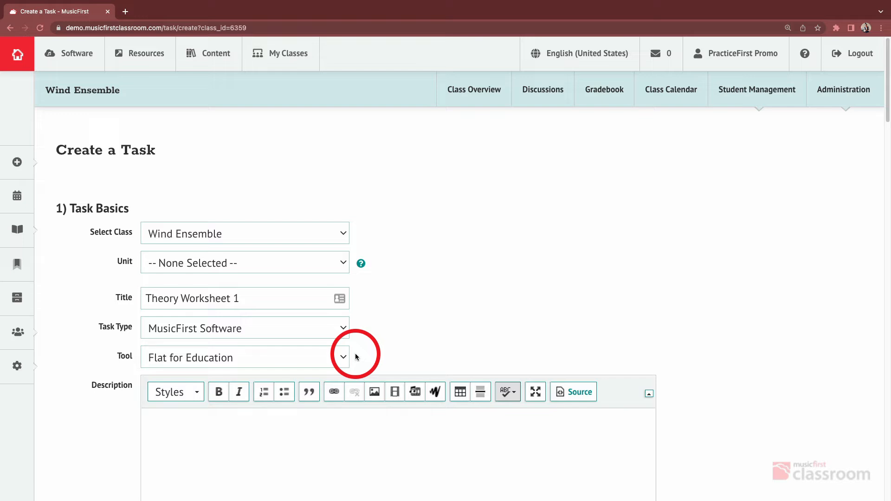
scroll(356, 355, "down", 2)
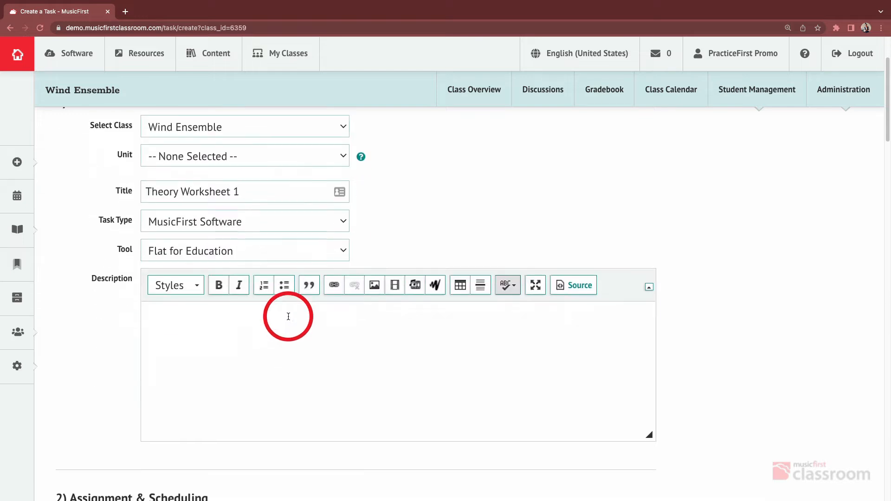
Enter the task description "You'll see 10 questions on key signatures. Complete the assignment and submit. Your quiz will be automatically graded"
left_click(235, 328)
scroll(118, 322, "down", 1)
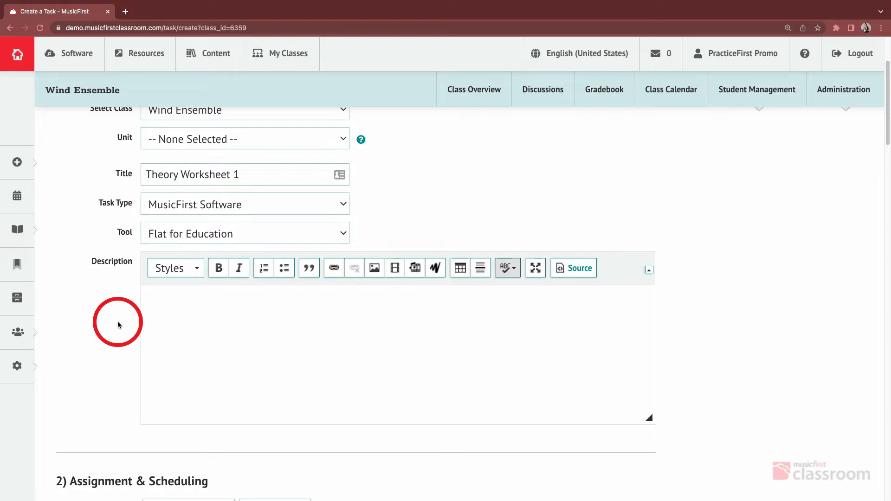
type("You'll see 1")
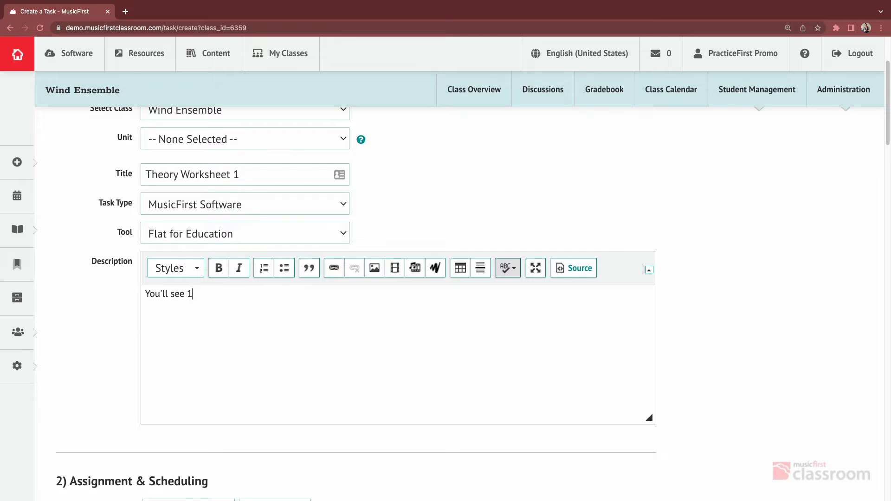
type("0 questions on key ")
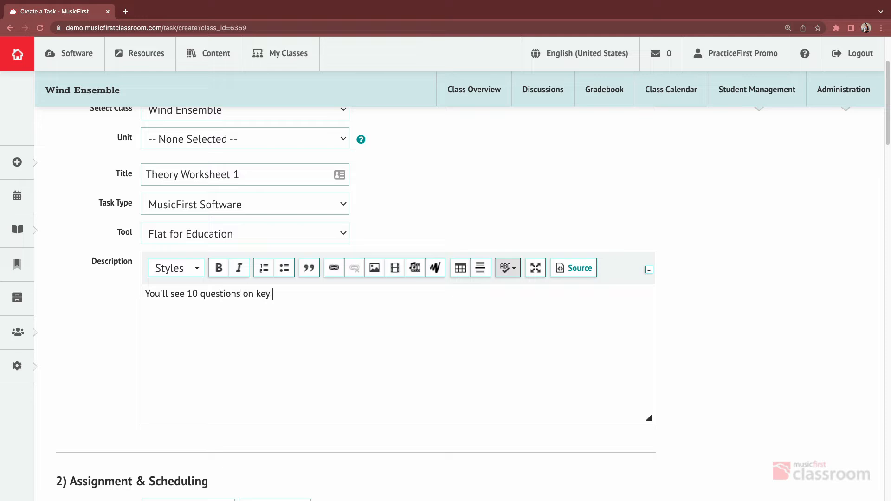
type("signatures. Complete the as")
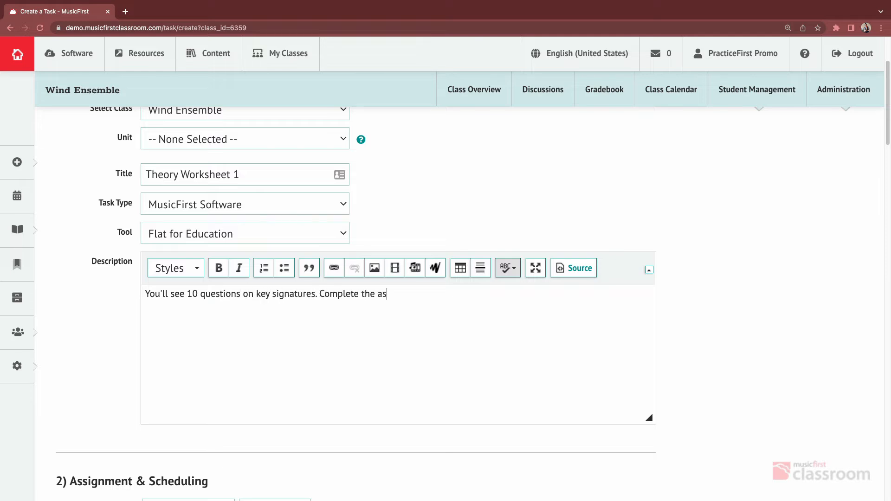
type("signment and submit")
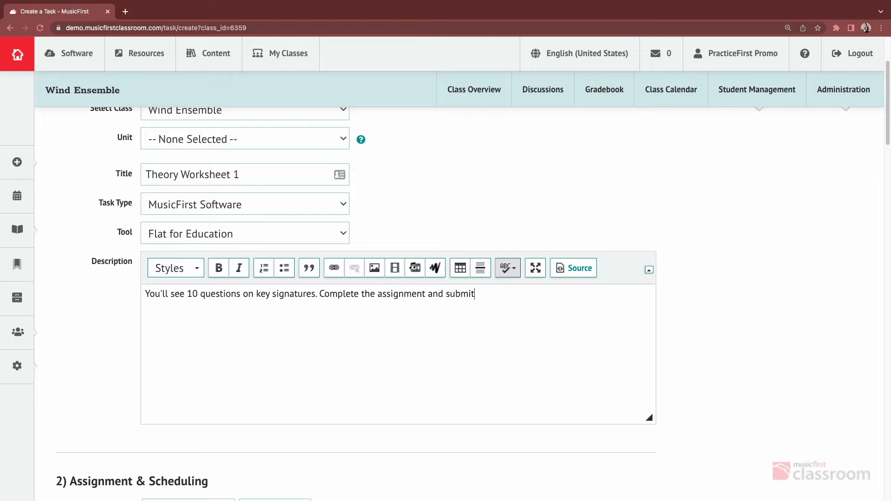
type(",")
type(" Your quiz will be ")
type("automatically grad")
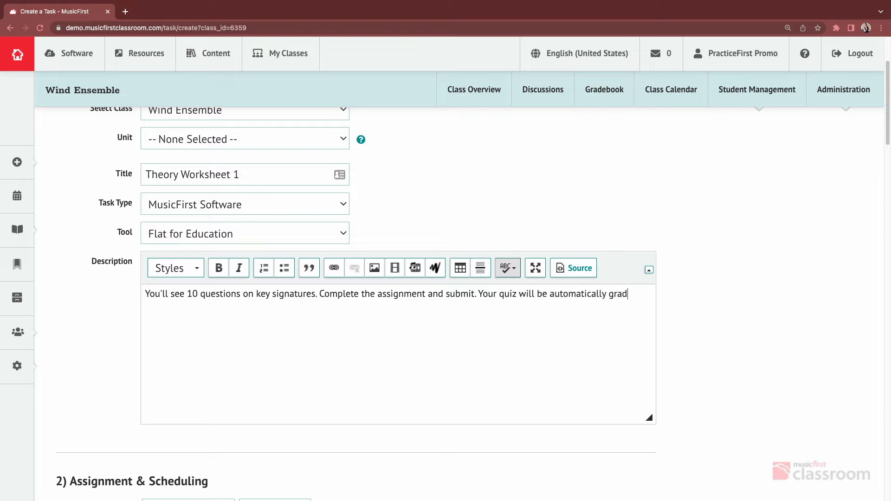
type("ed")
Set the task's due date to 2022-05-23 with an 11:59 PM due time
scroll(273, 334, "down", 4)
left_click(209, 318)
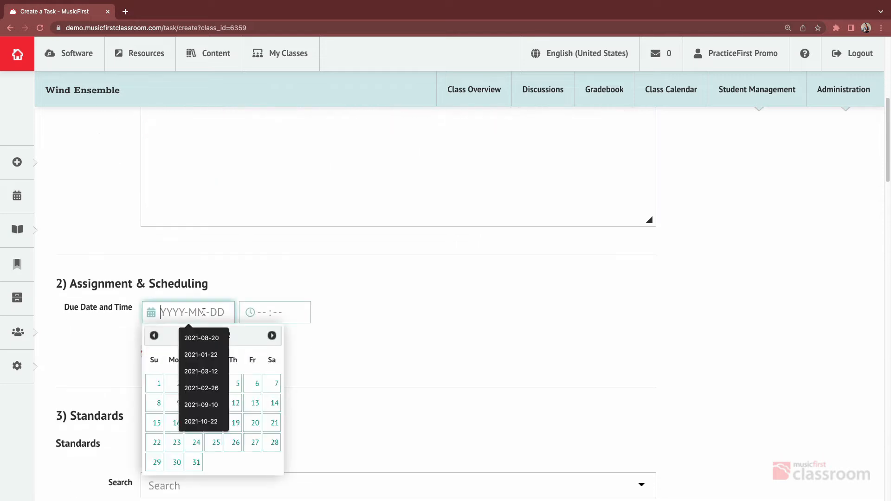
left_click(177, 442)
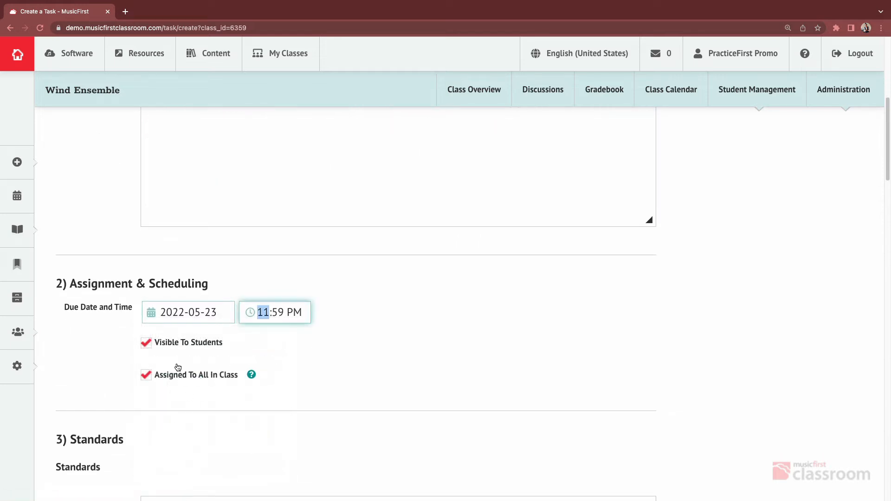
Try turning off the Visible To Students and Assigned To All In Class options, and re-enable both
left_click(148, 344)
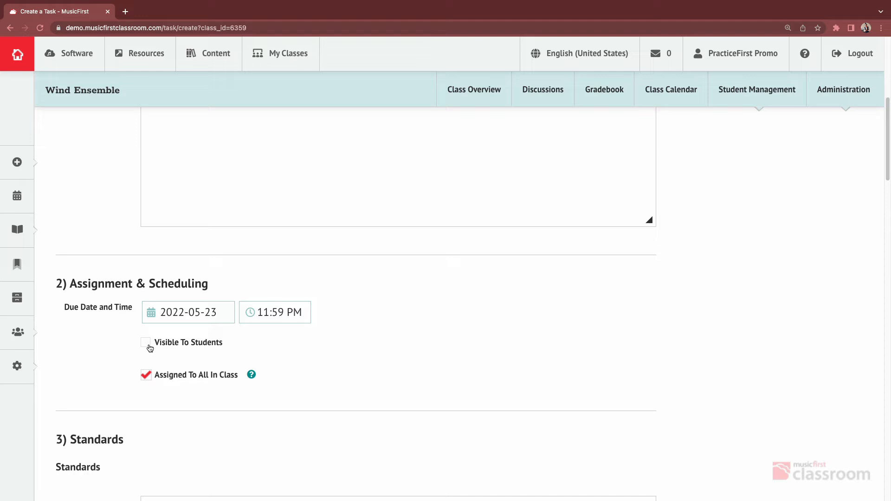
left_click(150, 346)
scroll(149, 344, "down", 1)
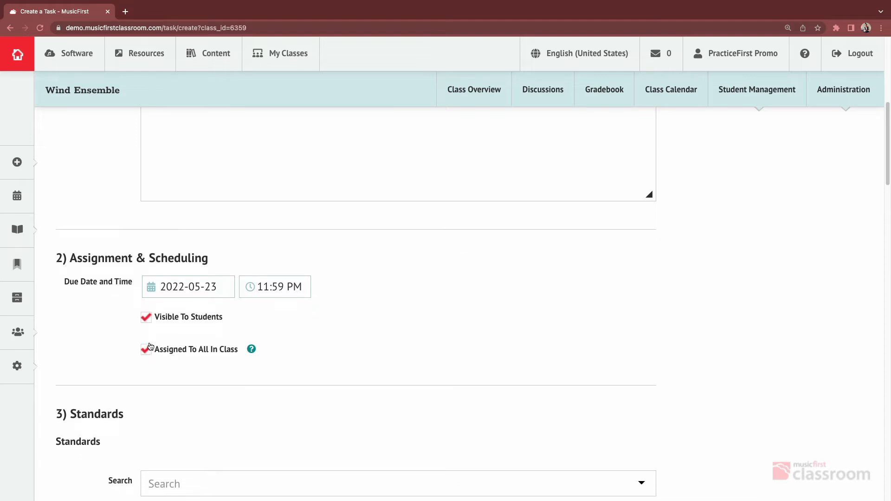
left_click(148, 351)
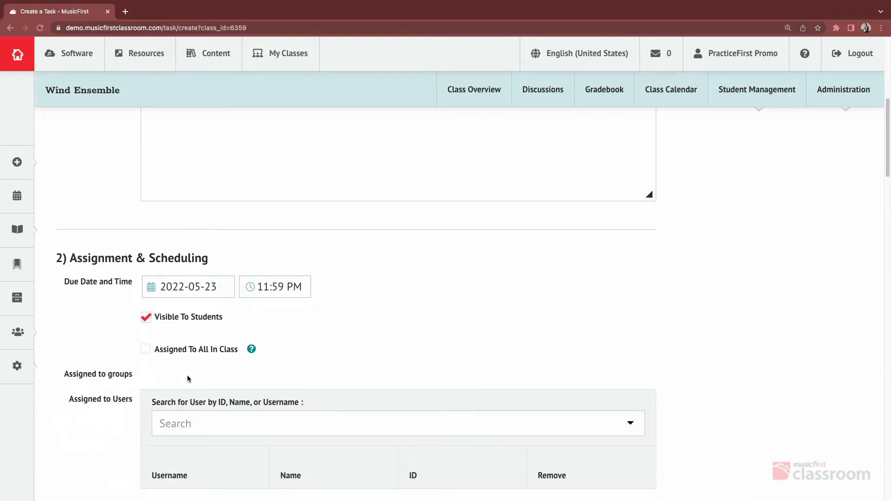
left_click(148, 352)
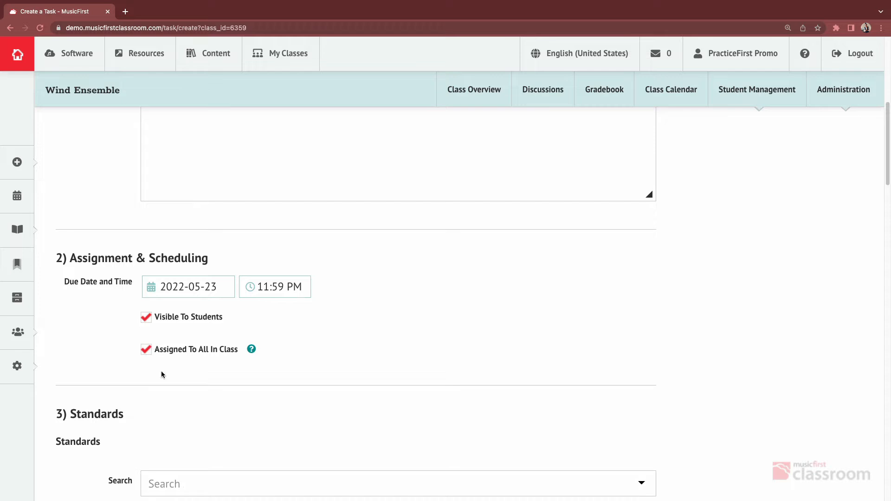
Add the task to the gradebook with a maximum of 10 points
scroll(161, 372, "down", 6)
left_click_drag(890, 222, 890, 483)
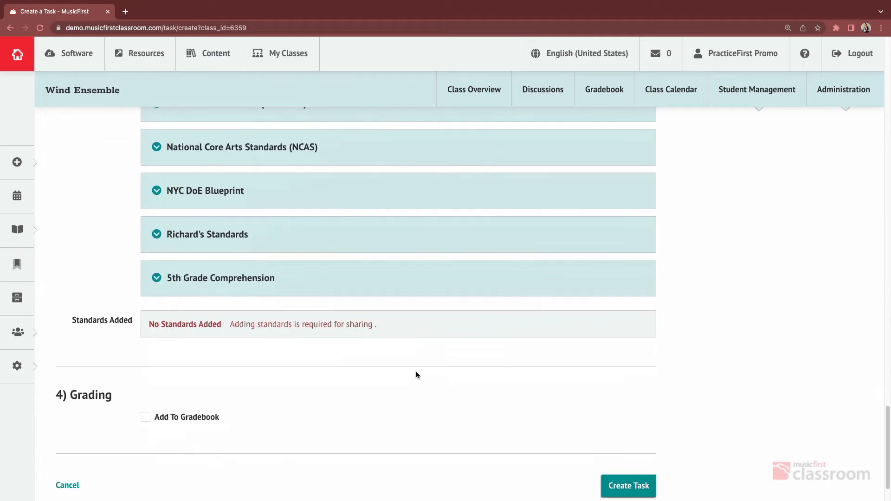
mouse_move(21, 369)
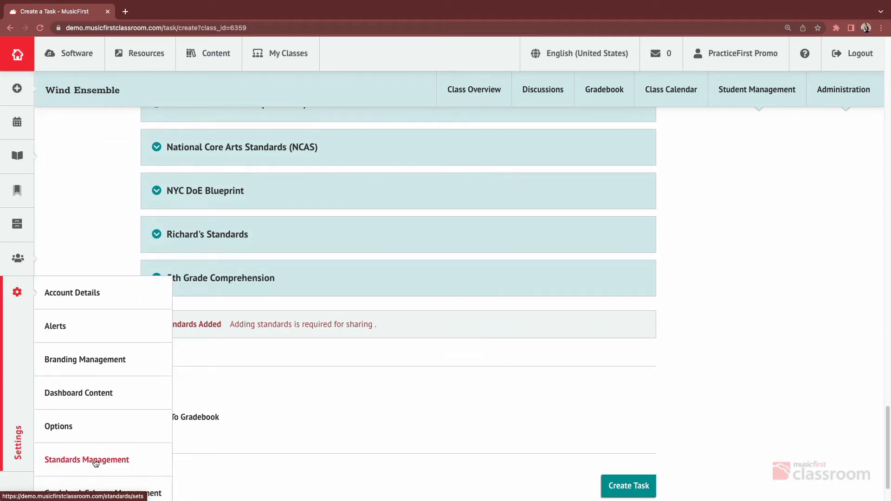
scroll(228, 383, "down", 2)
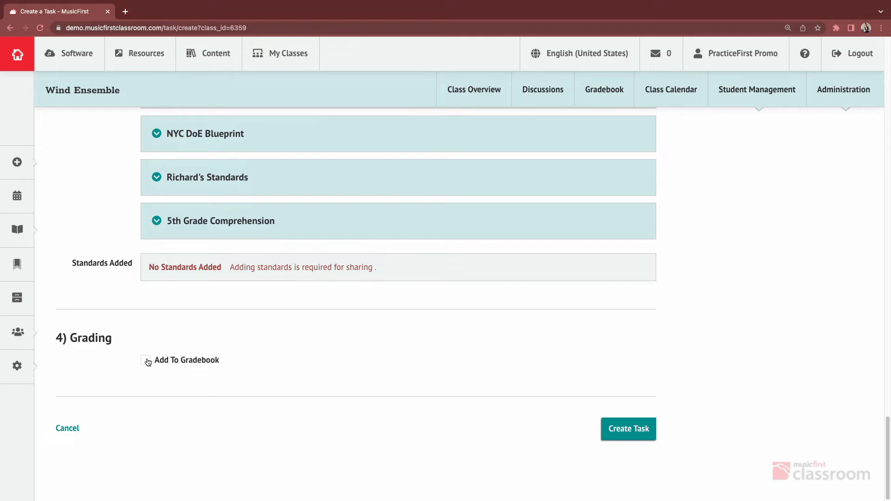
left_click(146, 361)
scroll(146, 358, "down", 4)
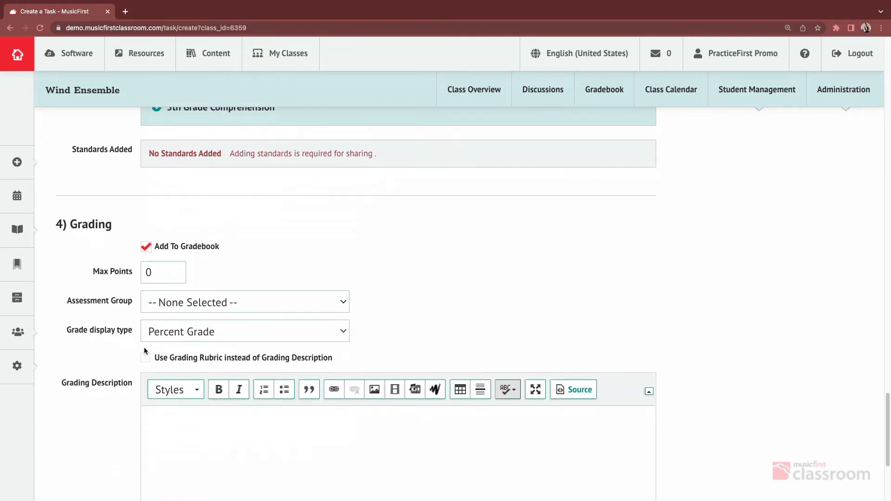
scroll(144, 351, "down", 1)
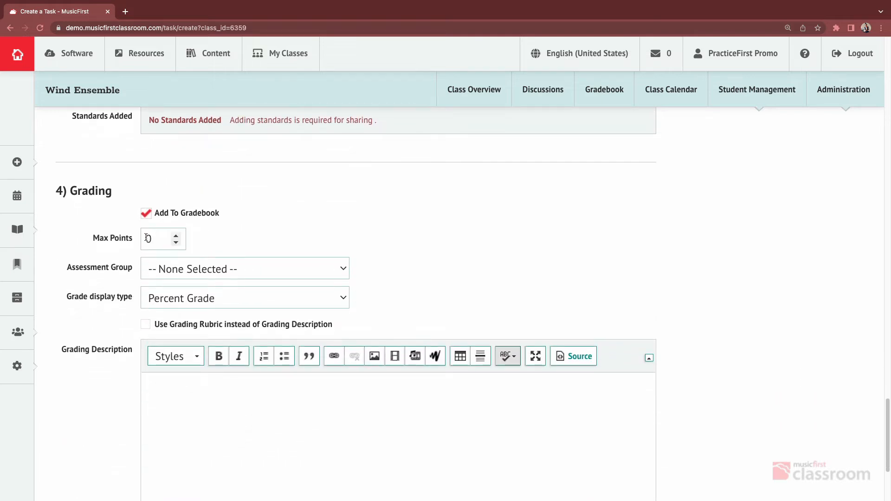
left_click(147, 238)
type("1")
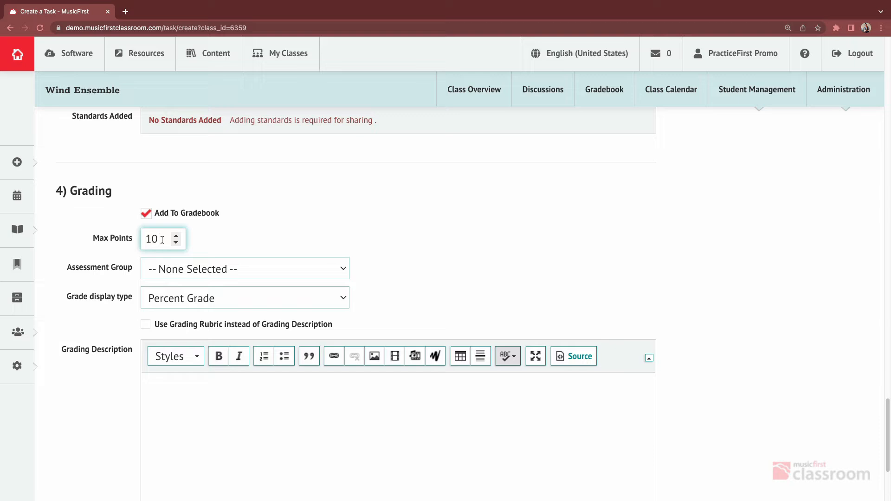
Keep Percent Grade as the grade display type and create the task
left_click(194, 298)
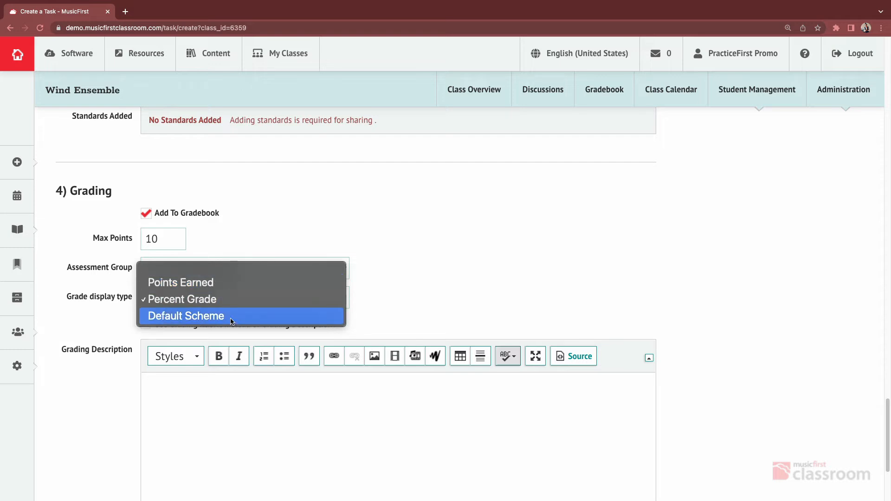
left_click(286, 338)
left_click(603, 303)
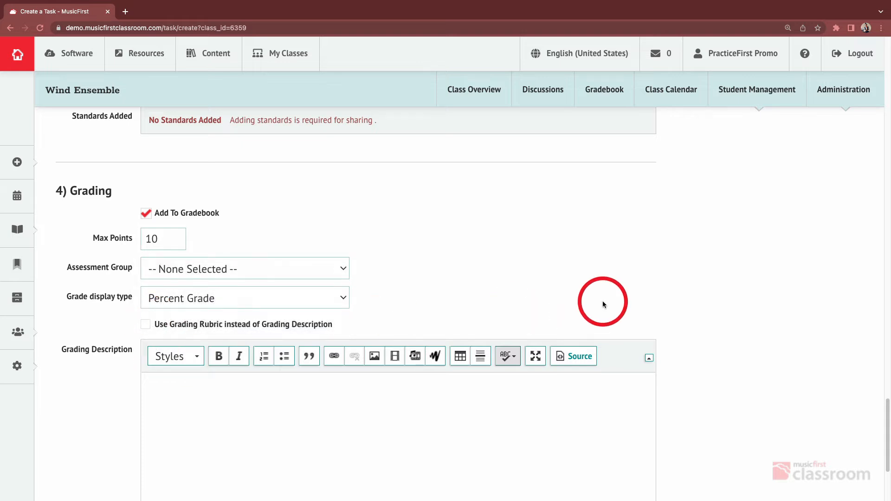
scroll(604, 304, "down", 4)
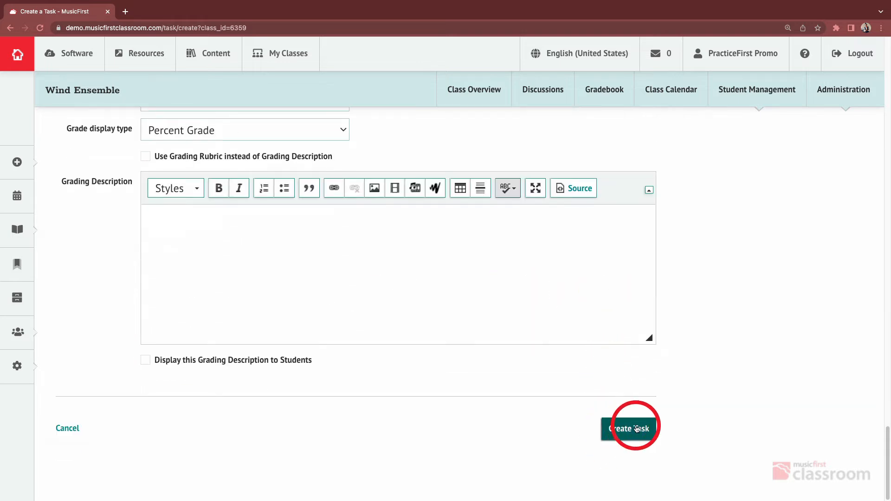
left_click(633, 427)
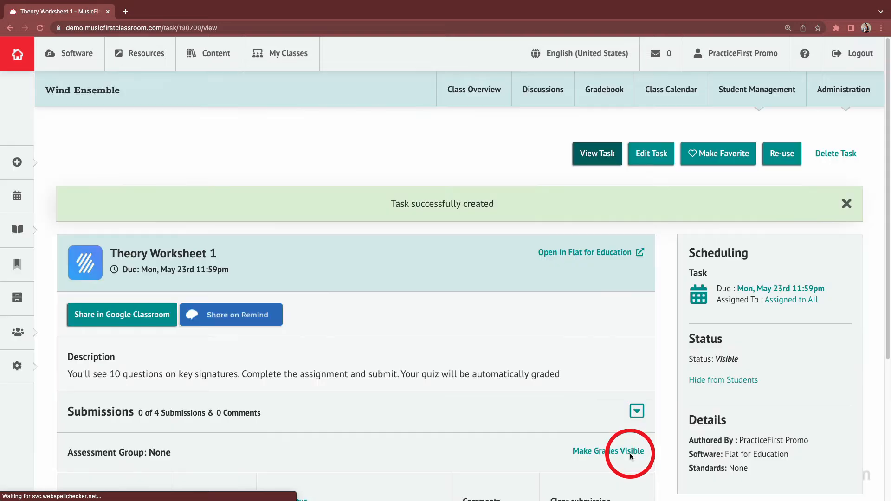
Open the new task in Flat for Education as a worksheet assignment and start adding Key Signature Recognition exercises
left_click(574, 257)
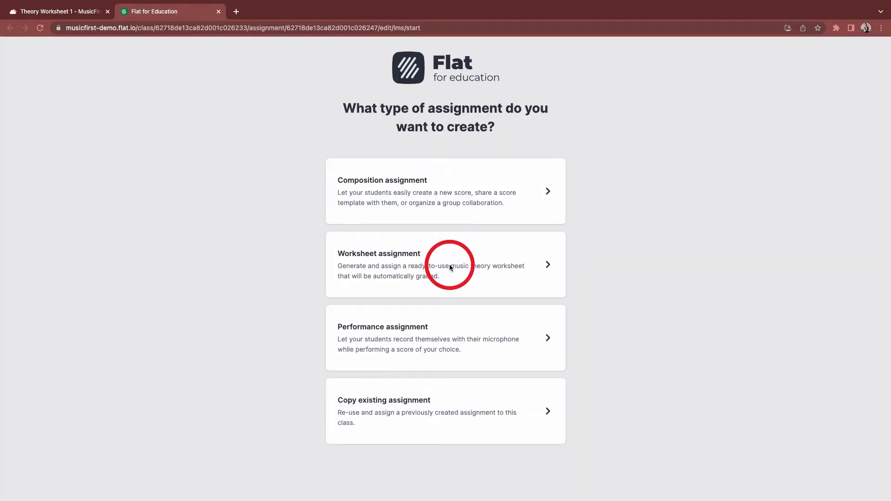
left_click(411, 256)
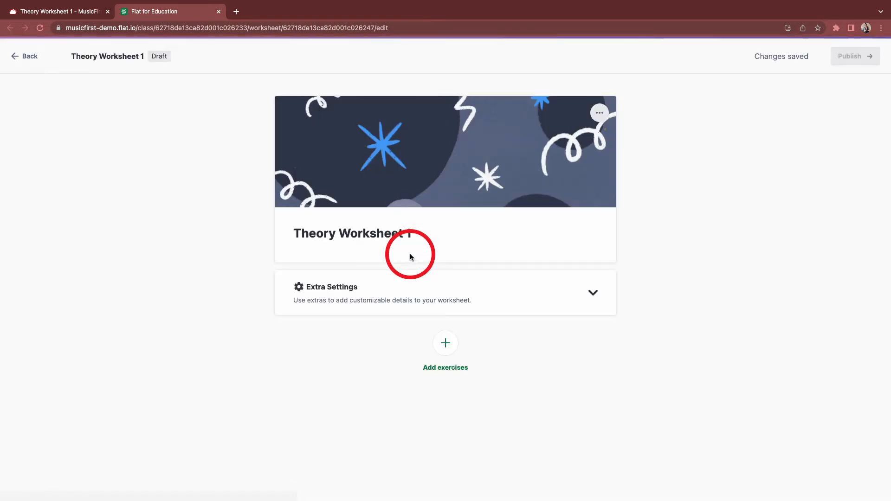
left_click(445, 344)
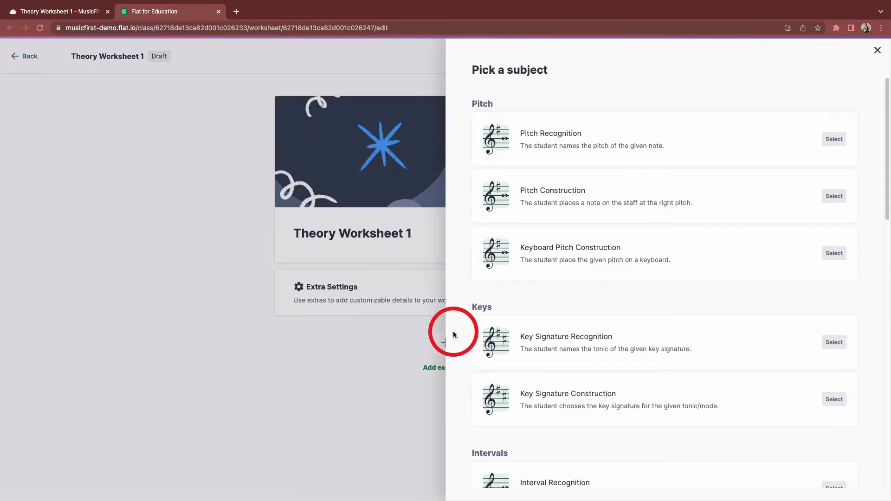
left_click(850, 344)
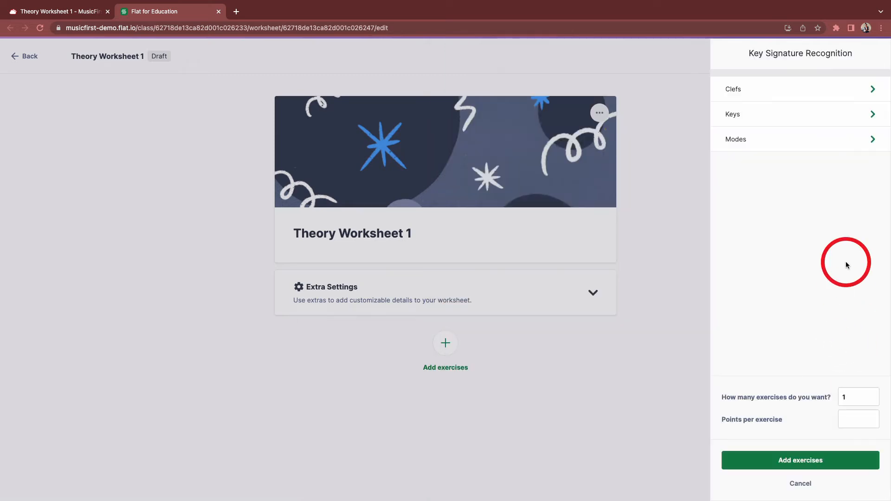
Include the bass clef alongside the treble clef in the exercises and save the clef selection
left_click(863, 89)
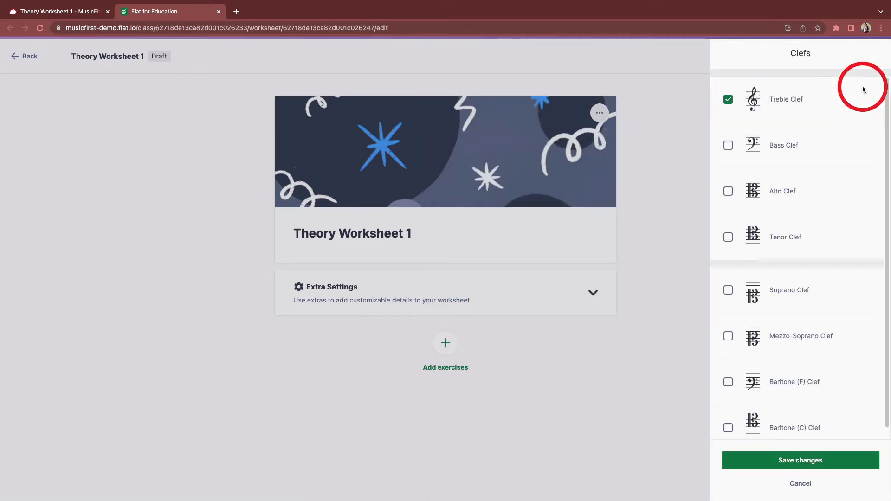
left_click(728, 145)
left_click(810, 465)
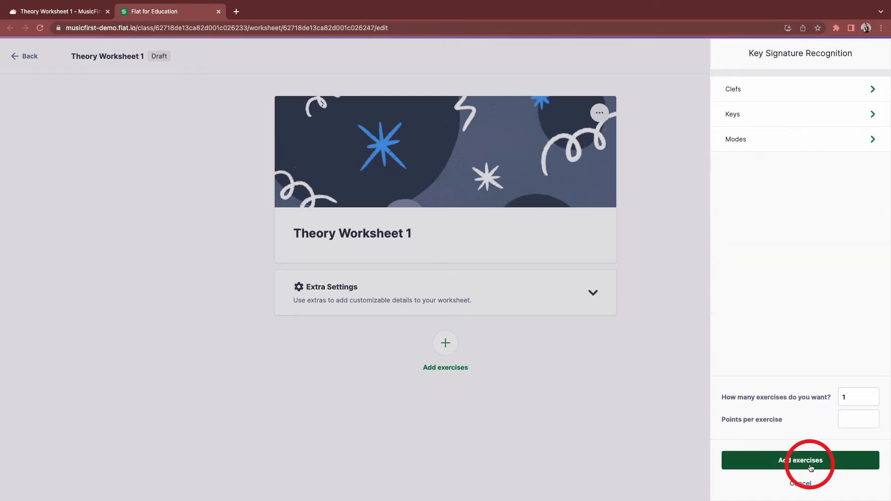
Exclude the key signatures with five, six and seven sharps or flats from the exercises and save the key selection
left_click(835, 113)
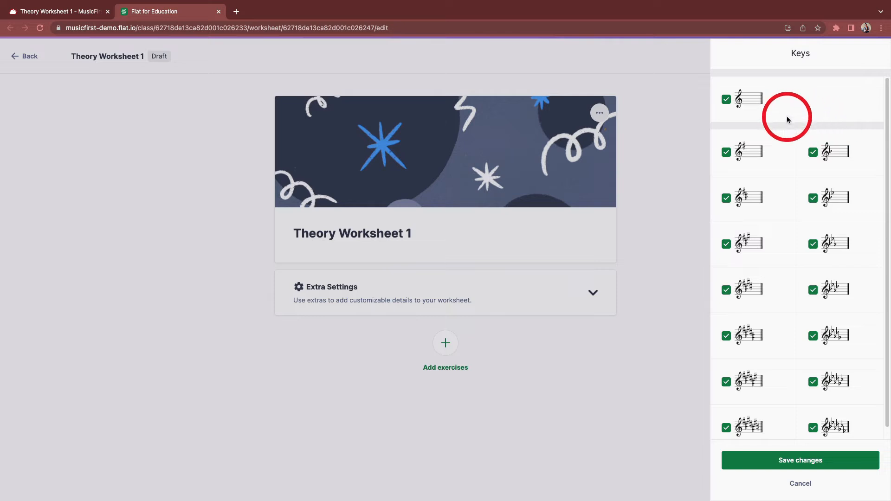
left_click(727, 335)
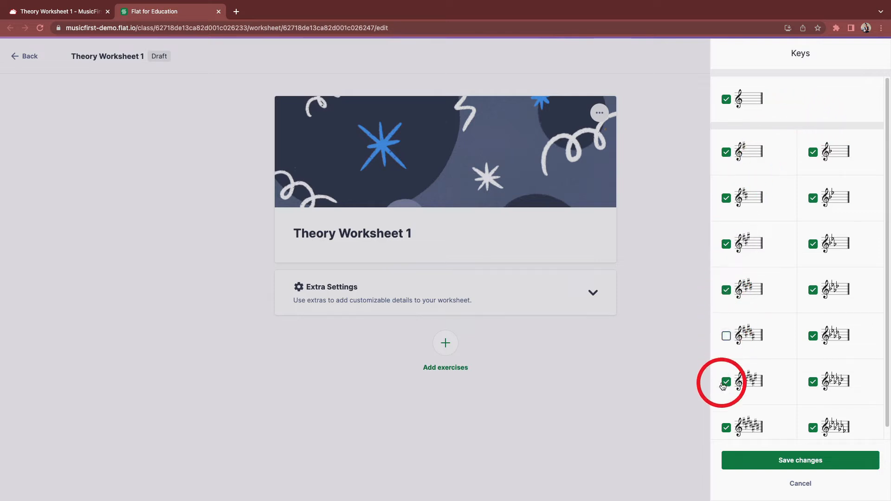
left_click(727, 382)
left_click(727, 428)
left_click(813, 336)
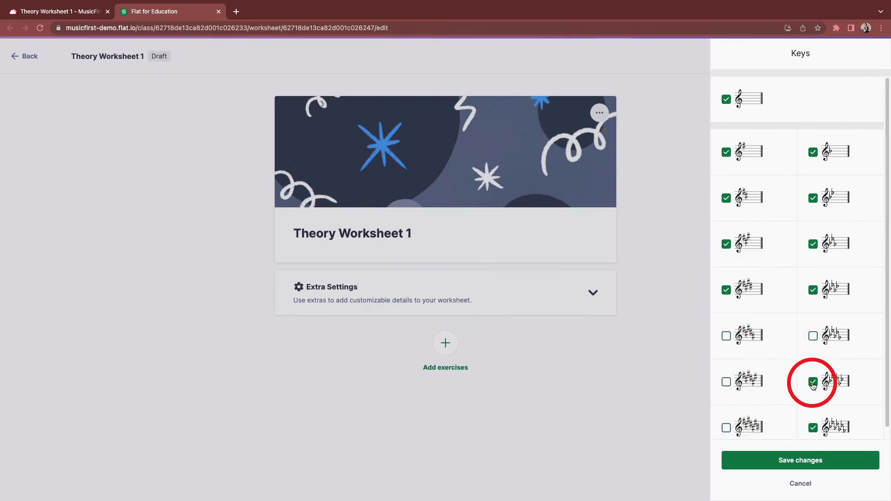
left_click(813, 381)
left_click(813, 427)
scroll(794, 409, "down", 1)
left_click(797, 460)
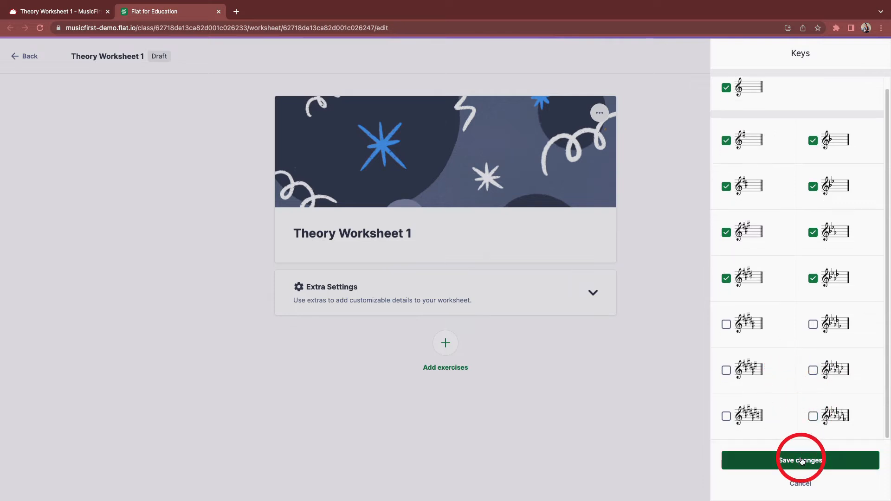
Exclude Minor from the exercise modes, keeping only Major, and save the mode selection
left_click(780, 136)
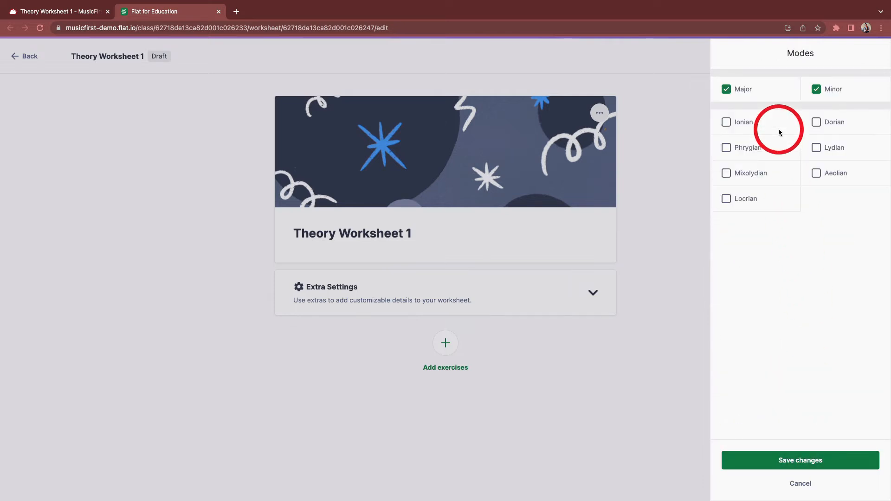
left_click(816, 89)
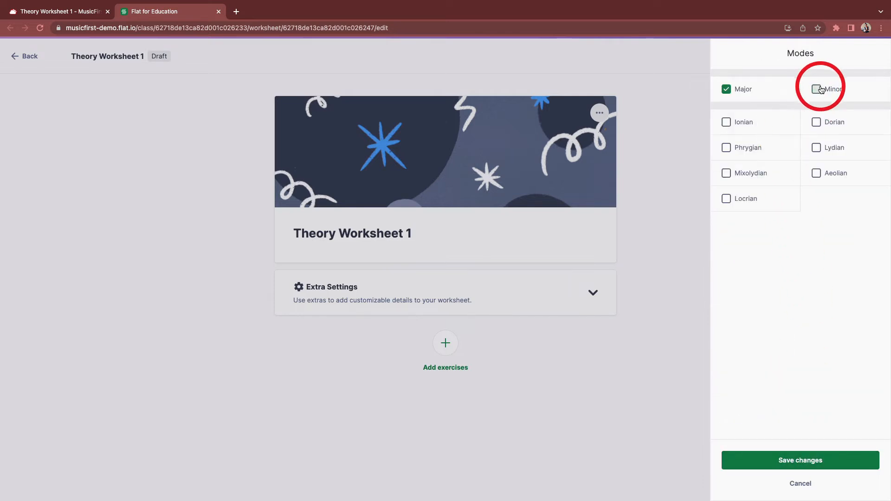
left_click(822, 466)
Add 10 Key Signature Recognition exercises worth 1 point each to the worksheet
left_click(855, 396)
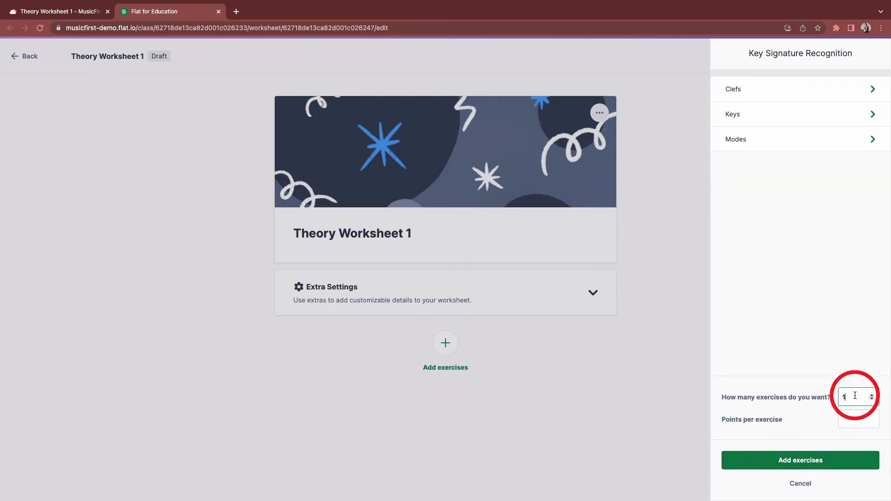
type("0")
left_click(853, 413)
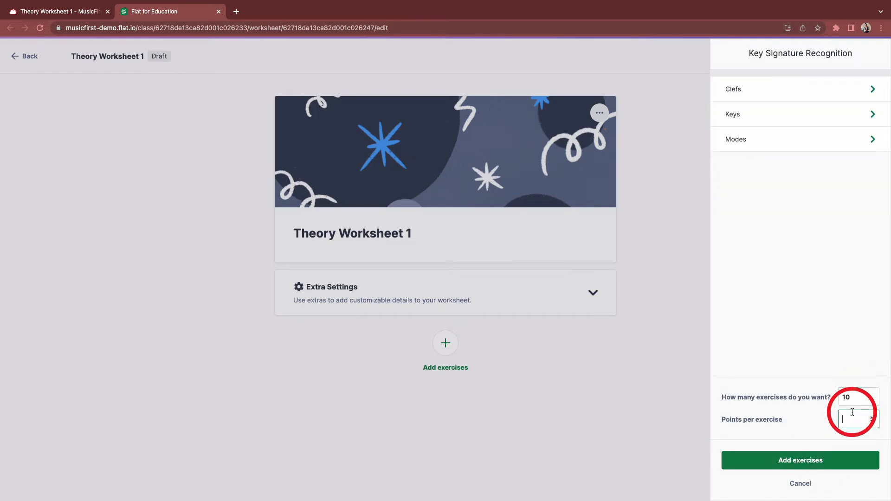
type("1")
left_click(829, 462)
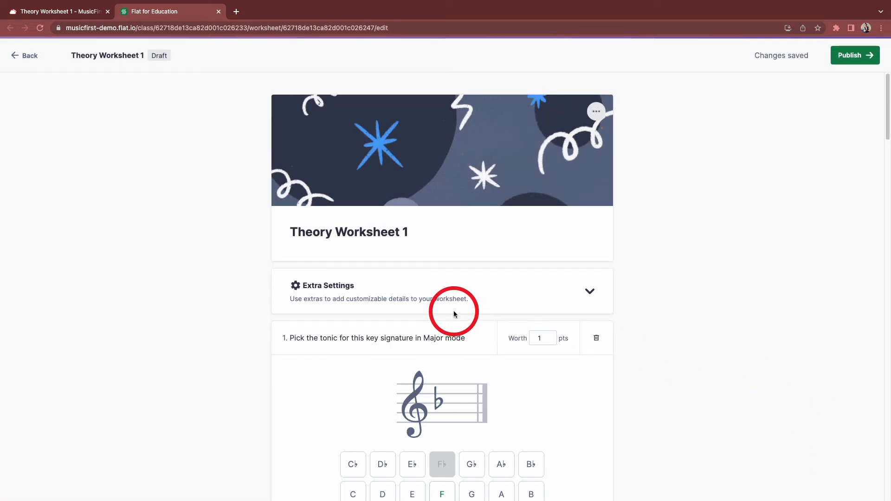
Look through the generated key signature exercises and publish Theory Worksheet 1
scroll(454, 314, "down", 3)
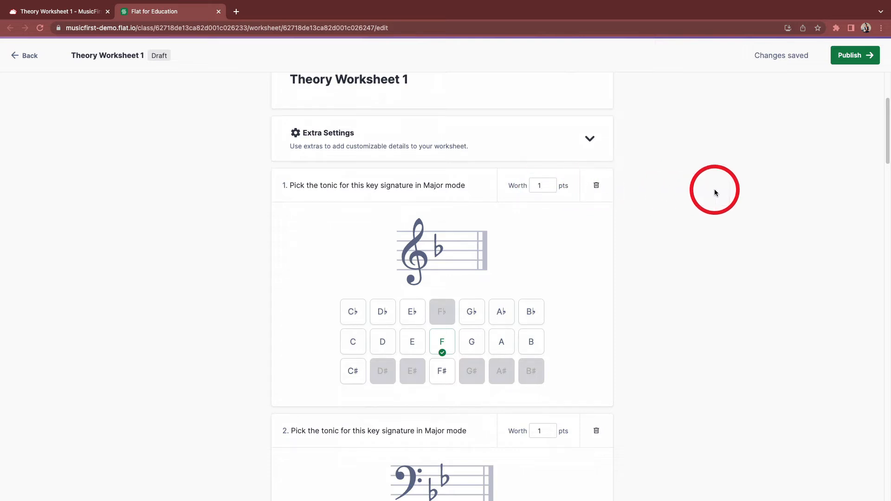
scroll(719, 204, "down", 5)
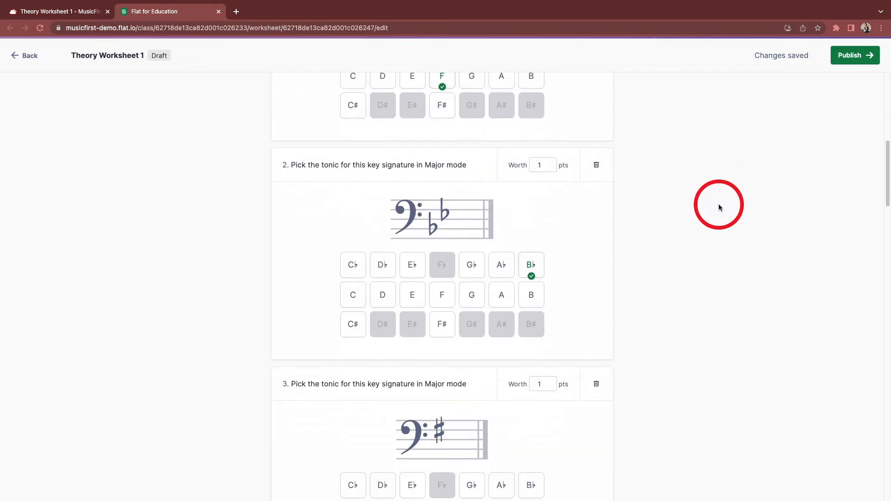
left_click(856, 59)
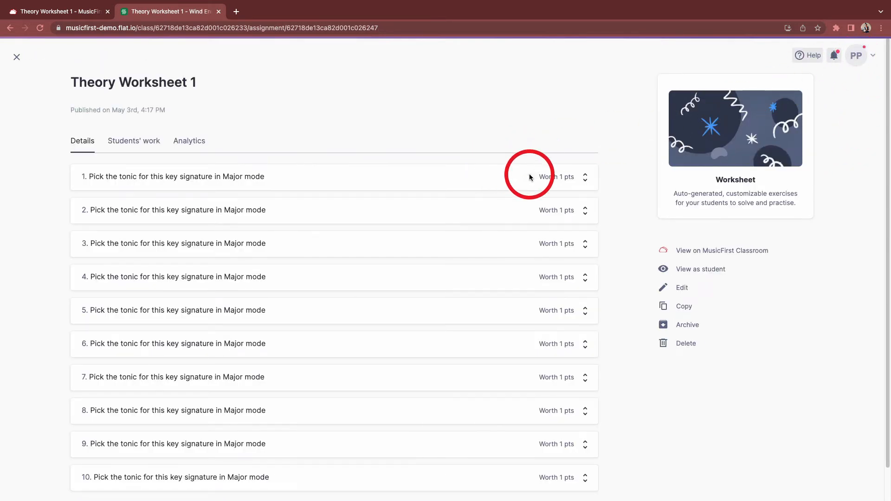
Check the published worksheet's student work and analytics, and return to its exercise details
left_click(130, 148)
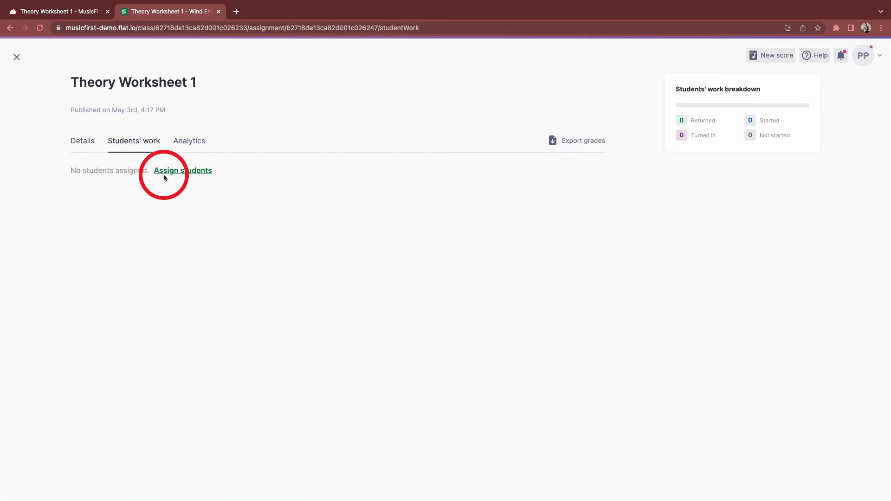
left_click(180, 144)
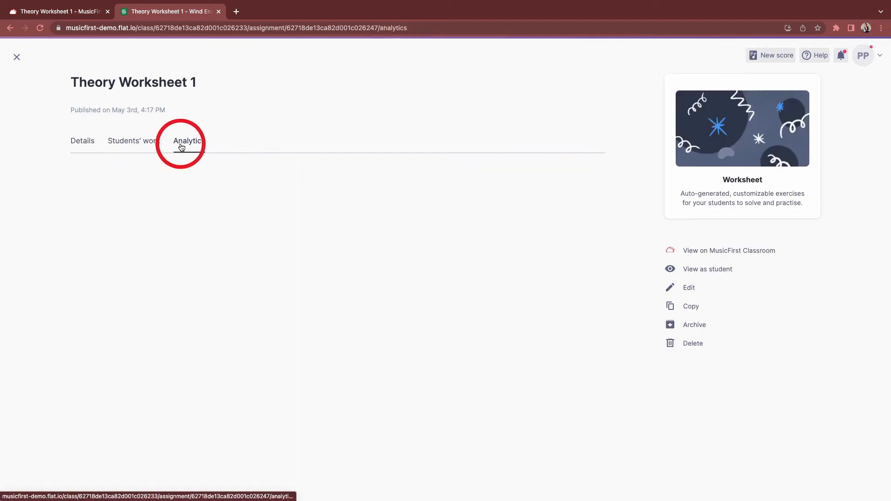
left_click(83, 145)
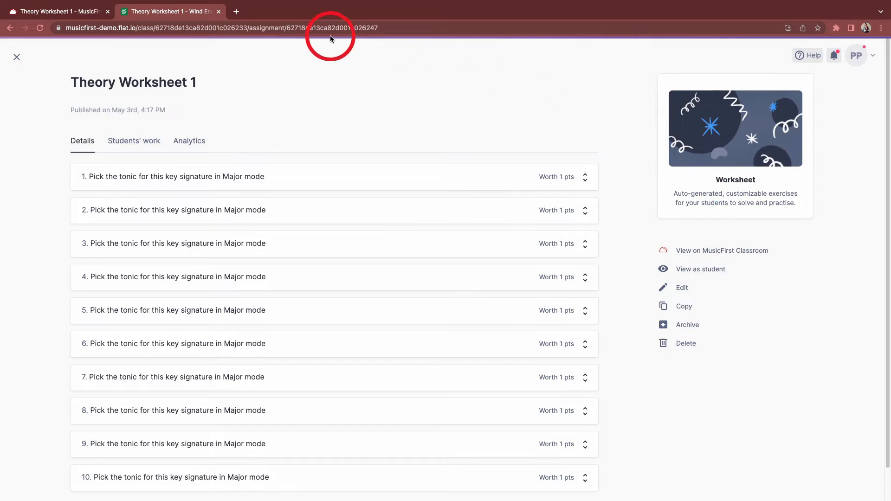
Close the worksheet, return to MusicFirst Classroom, and check the task in the Wind Ensemble class overview and gradebook
left_click(219, 11)
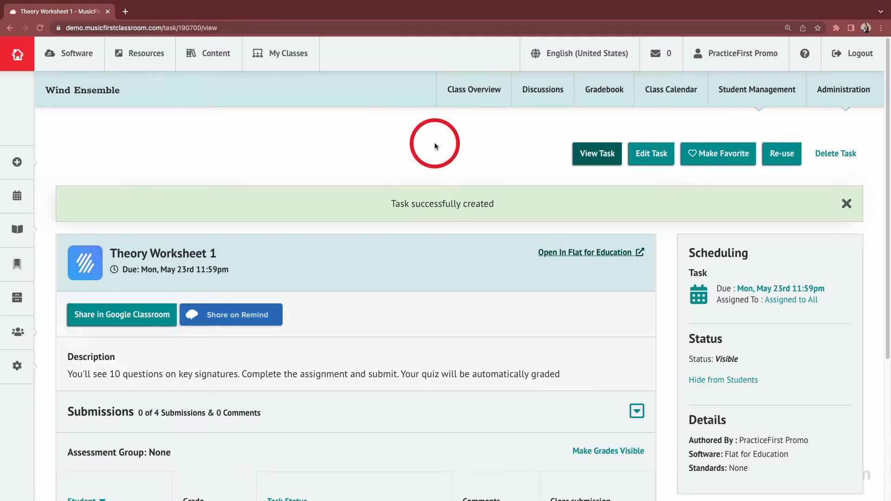
left_click(846, 203)
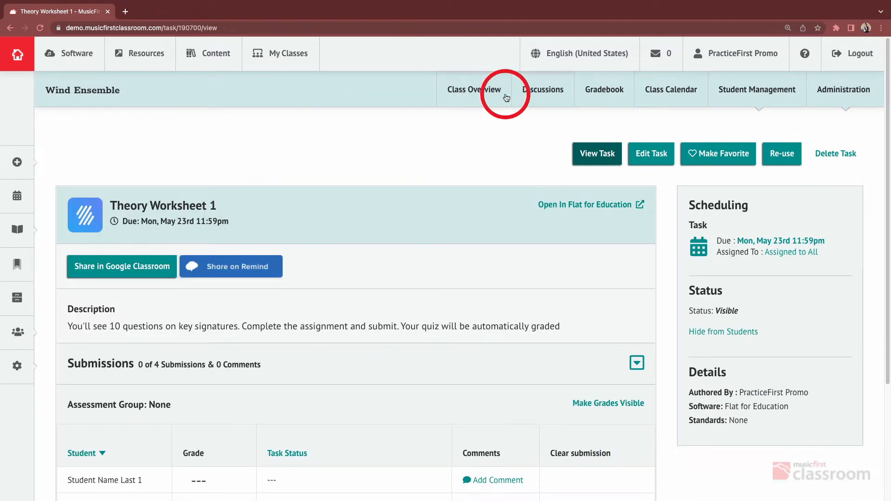
left_click(467, 92)
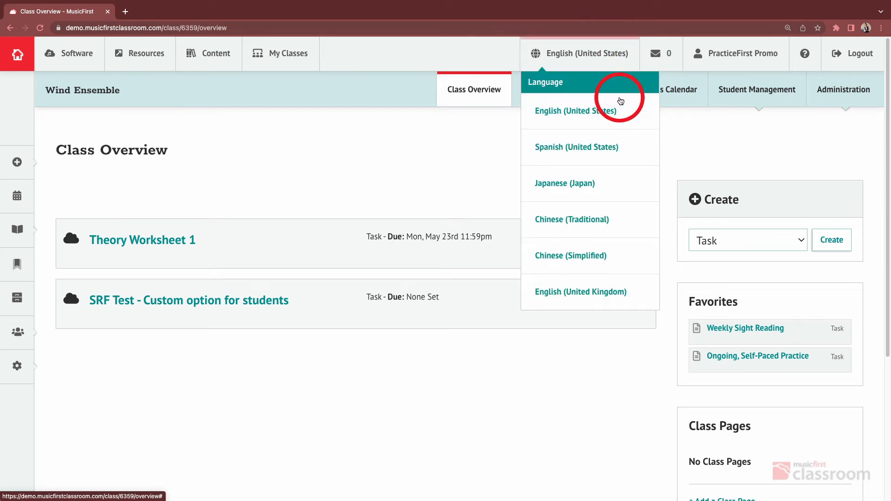
left_click(596, 98)
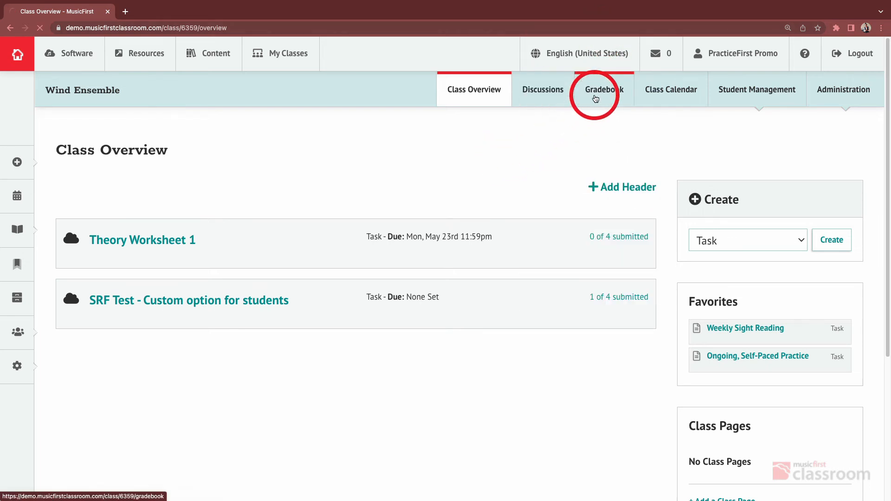
left_click(264, 324)
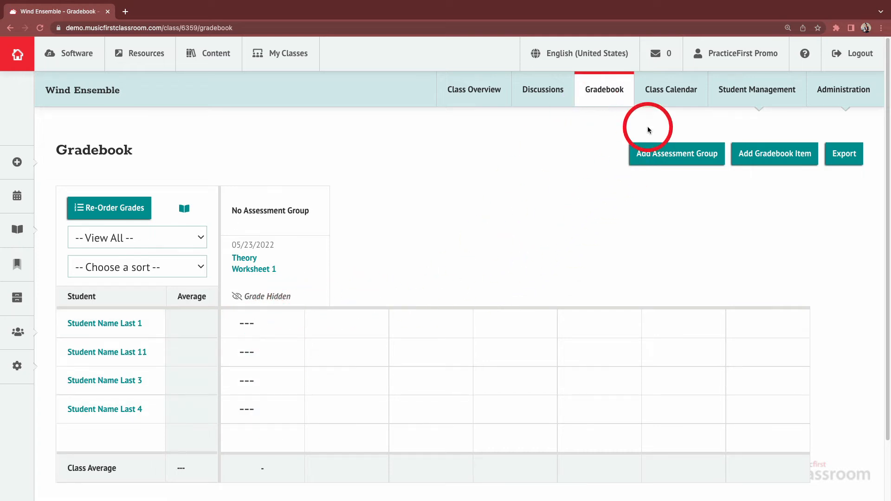
Reschedule Theory Worksheet 1 to Wednesday, May 25 in the class calendar
left_click(659, 91)
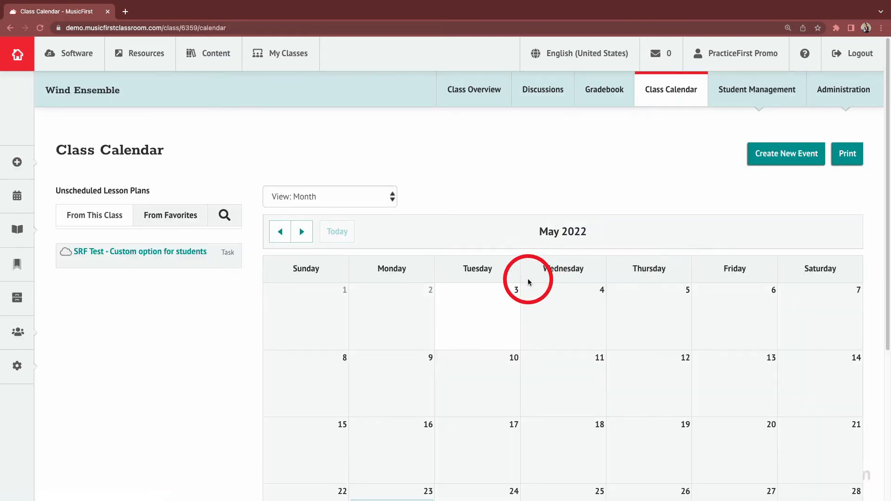
scroll(528, 282, "down", 4)
mouse_move(427, 327)
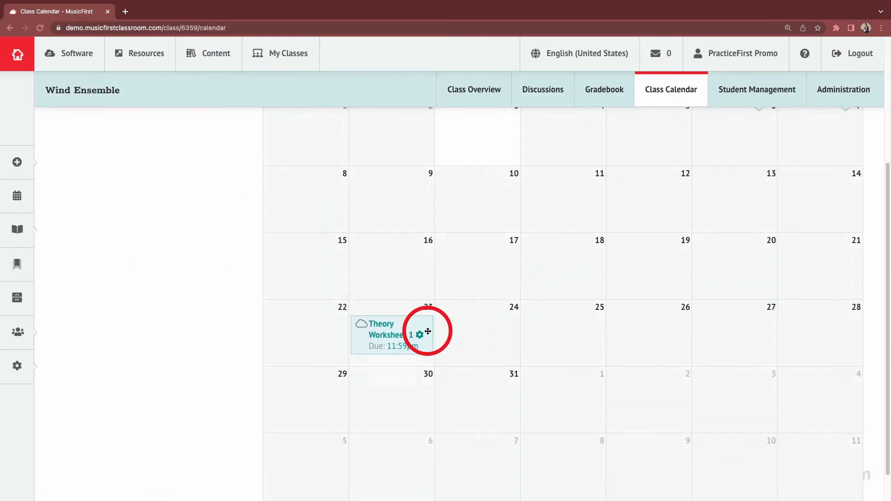
left_click_drag(422, 323, 588, 319)
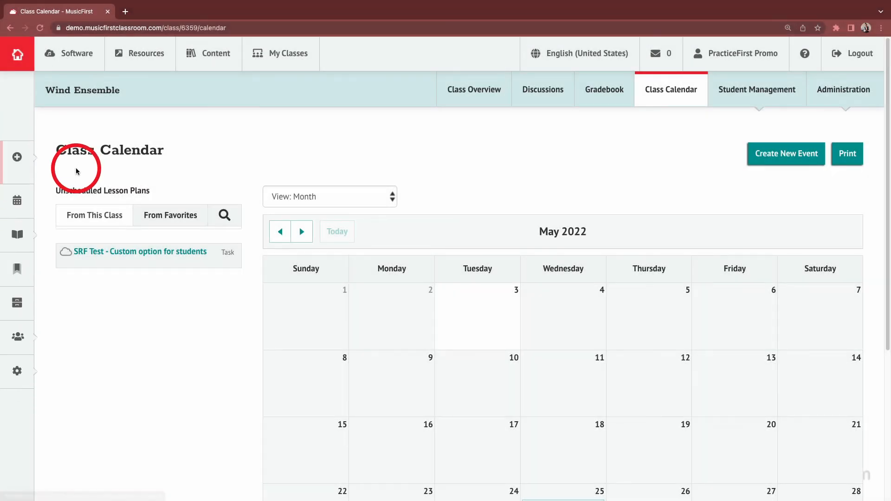
Start a new task for the Wind Ensemble class, leaving the unit unselected
left_click(18, 161)
left_click(69, 108)
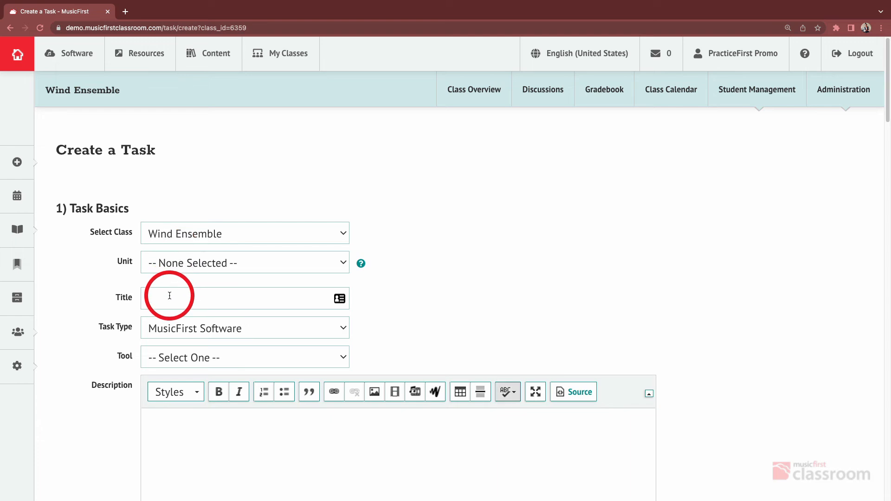
left_click(185, 233)
left_click(111, 259)
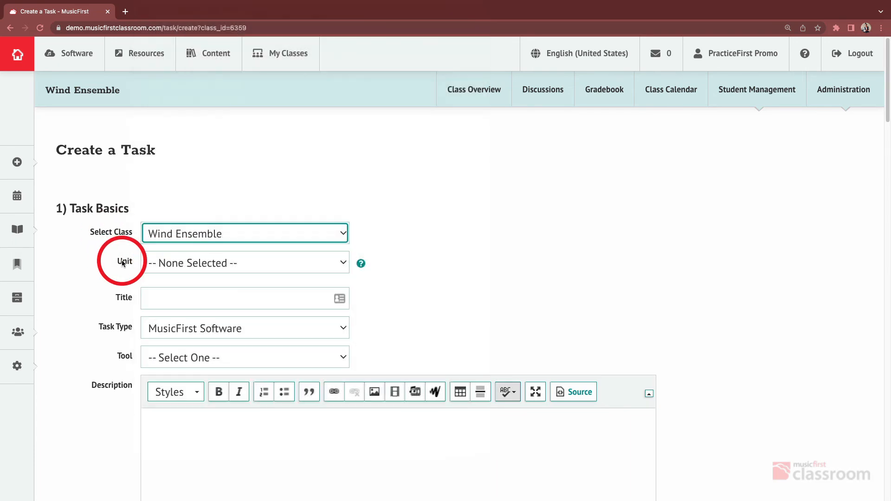
left_click(174, 265)
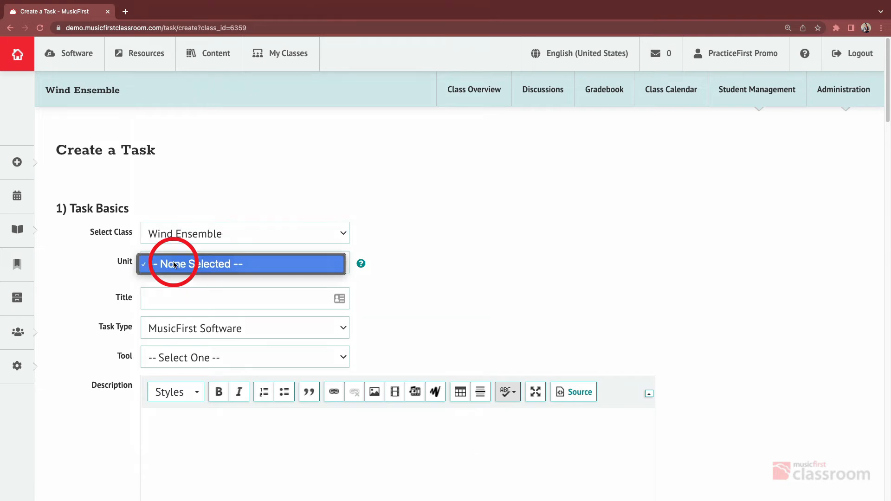
left_click(163, 295)
Title the new task "Concert Bb Major Scale"
left_click(166, 297)
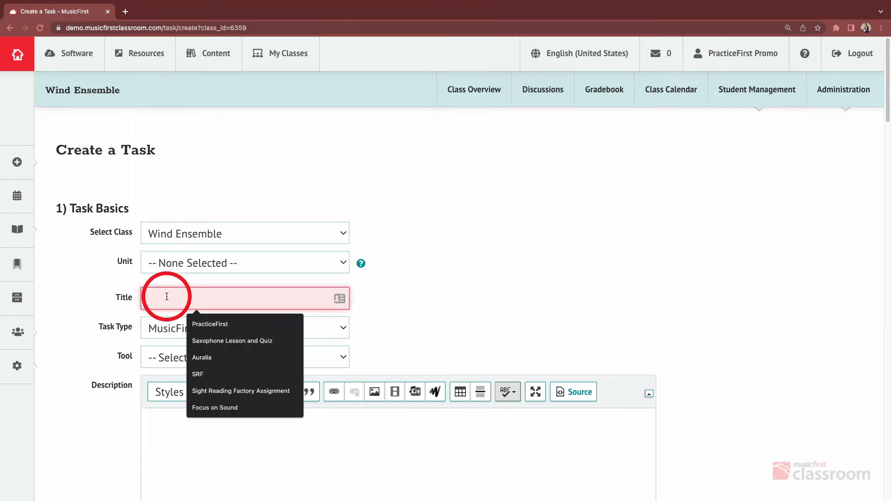
type("Concert Bb Major Scale Assessment")
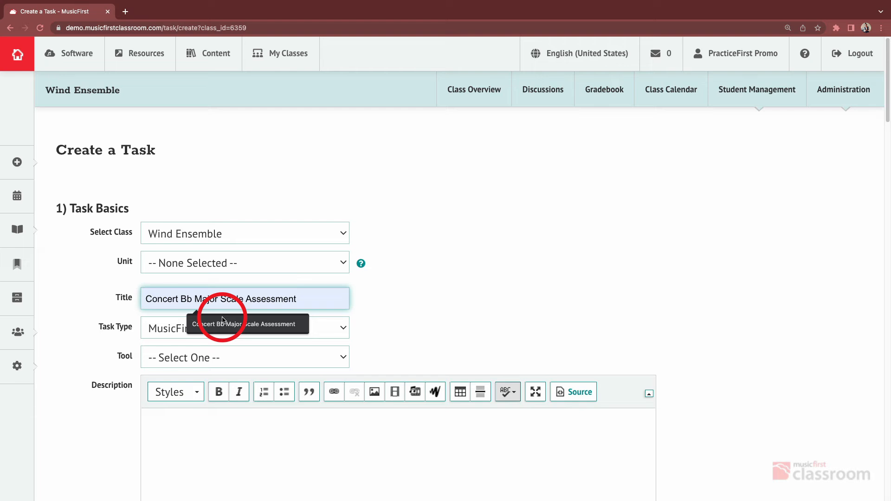
left_click(218, 324)
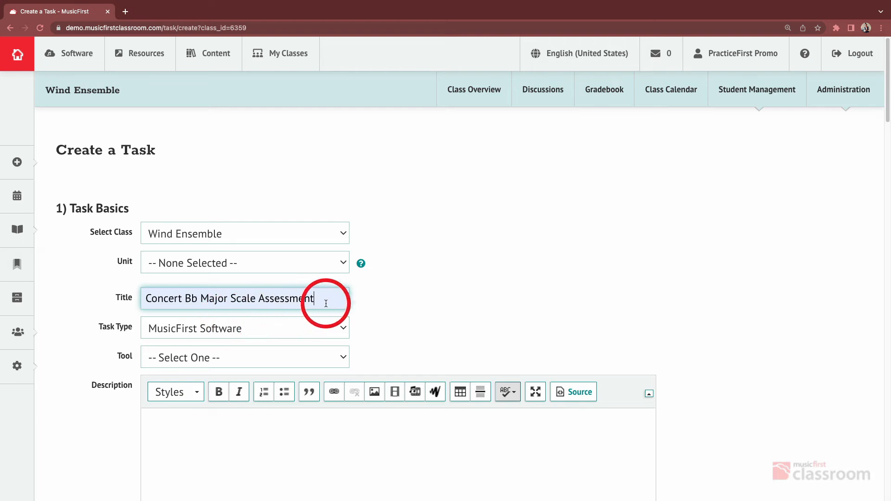
left_click_drag(324, 299, 258, 296)
key("BackSpace")
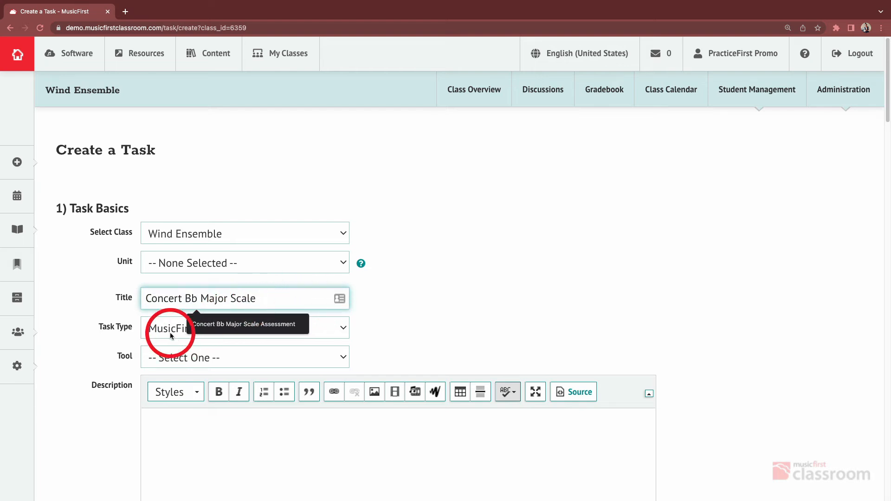
Keep MusicFirst Software as the task type and choose Flat for Education as the tool
left_click(159, 341)
left_click(159, 358)
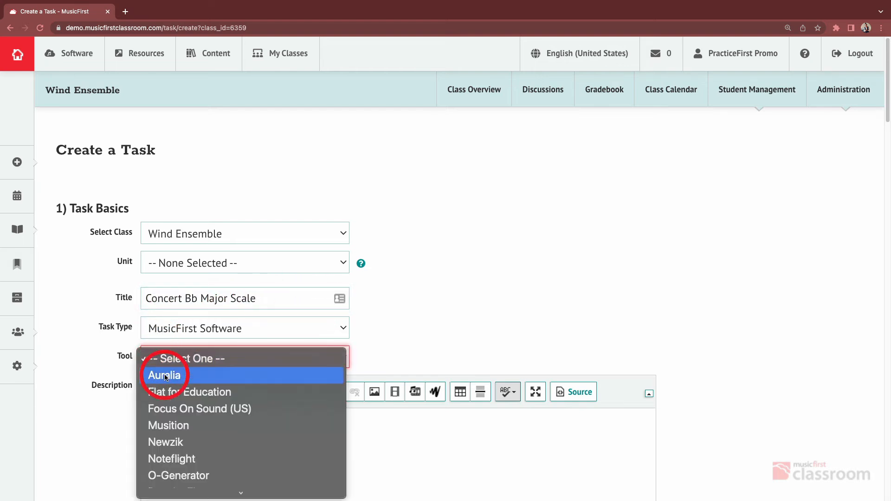
left_click(163, 392)
Begin the task description with "Enter the Concert Bb Major Scale using quarter notes only. Select your specific"
left_click(140, 411)
scroll(153, 381, "down", 4)
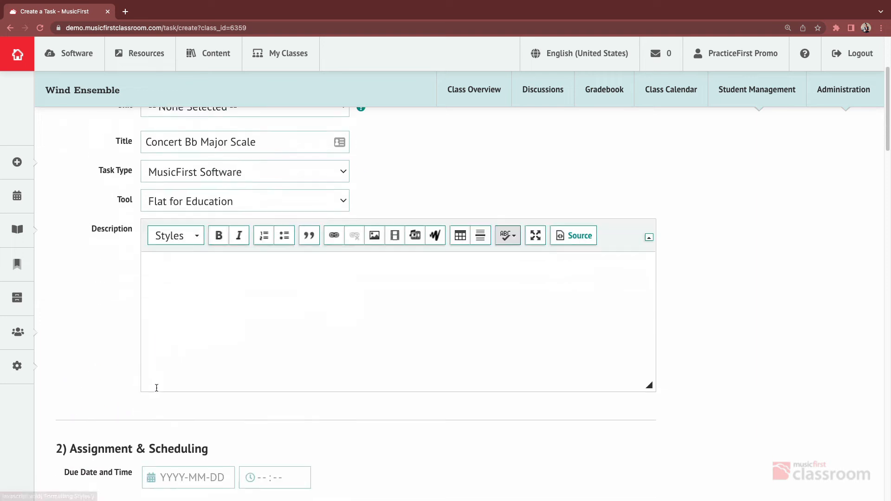
type("Enter the Bb")
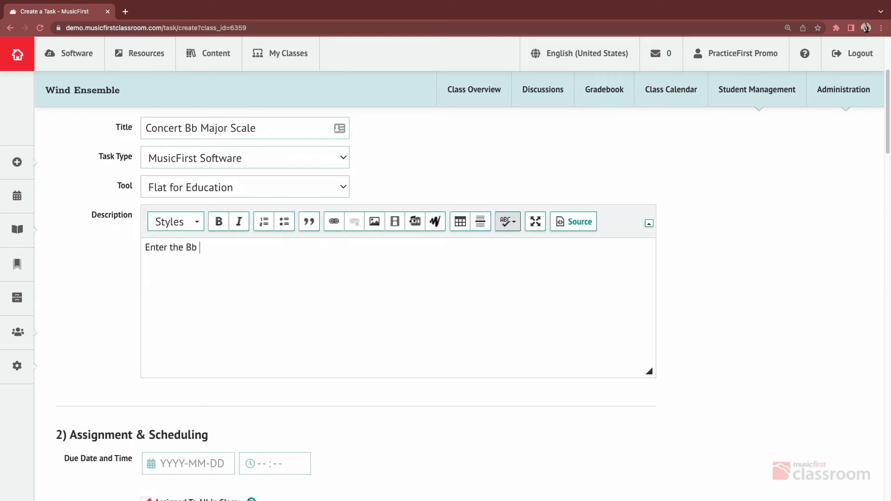
key("BackSpace")
key("BackSpace")
type("Concert Bb Major Scale")
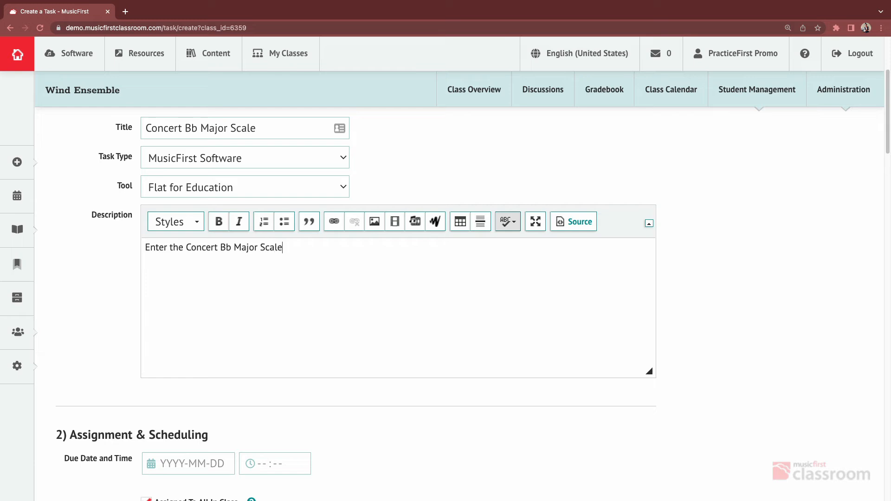
type(" using quarter notes onl")
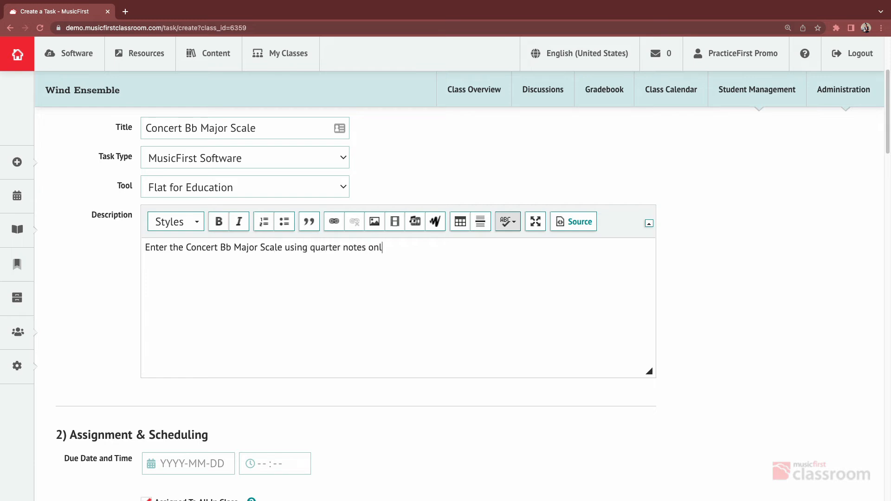
type("y. Select yu")
key("BackSpace")
type("our specific")
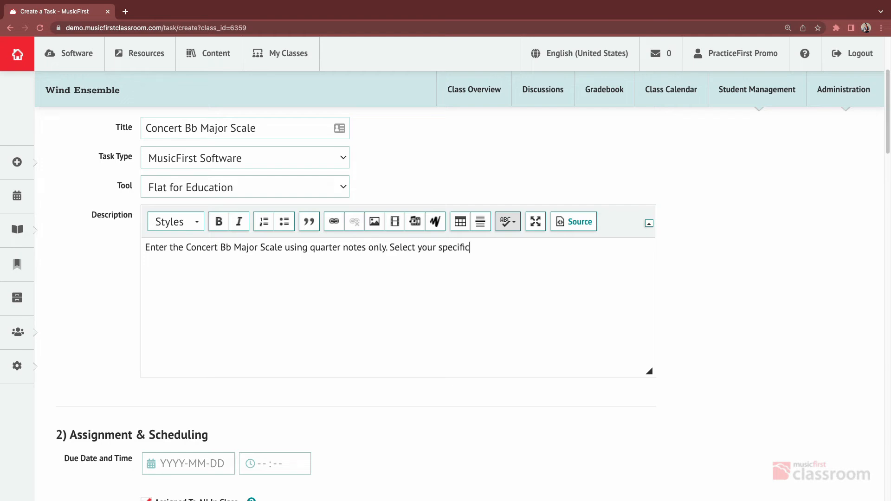
Continue the description with "instrument. Use accidentals and not a key signature. Repeat the top note."
type(" instrument. Use accidentals")
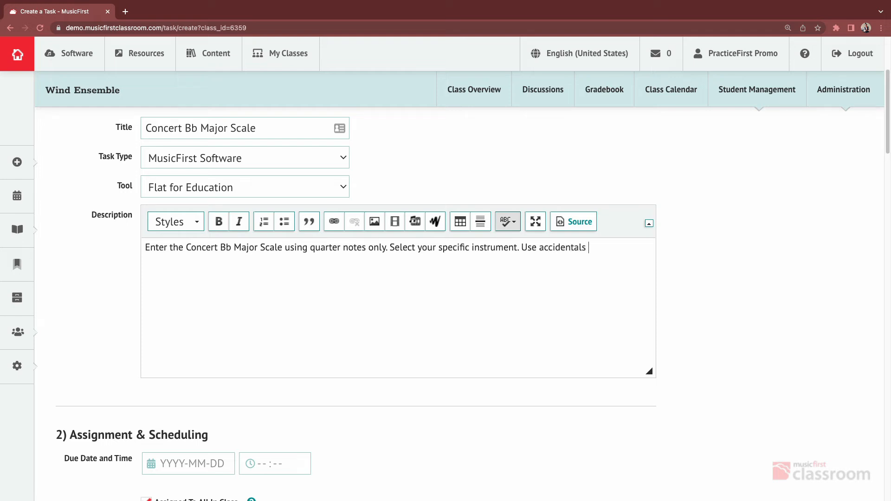
type(" inste")
key("BackSpace")
type("and not a key signature. ")
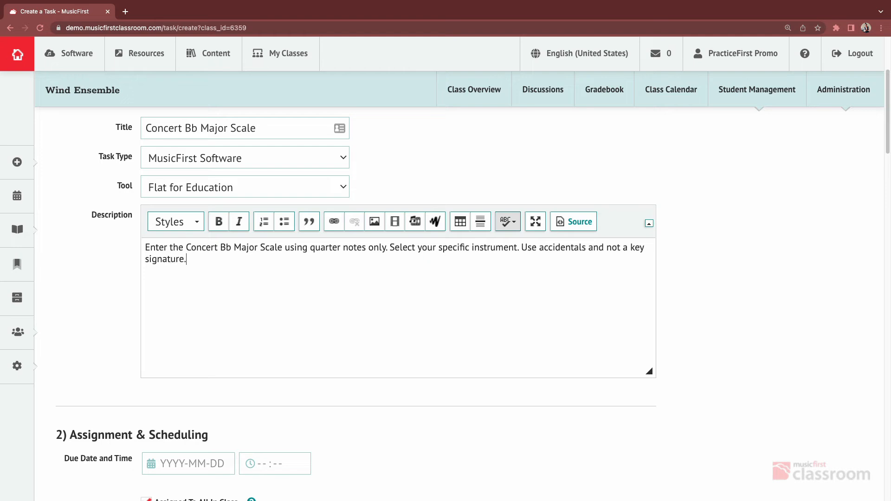
type("Repeat the top note.")
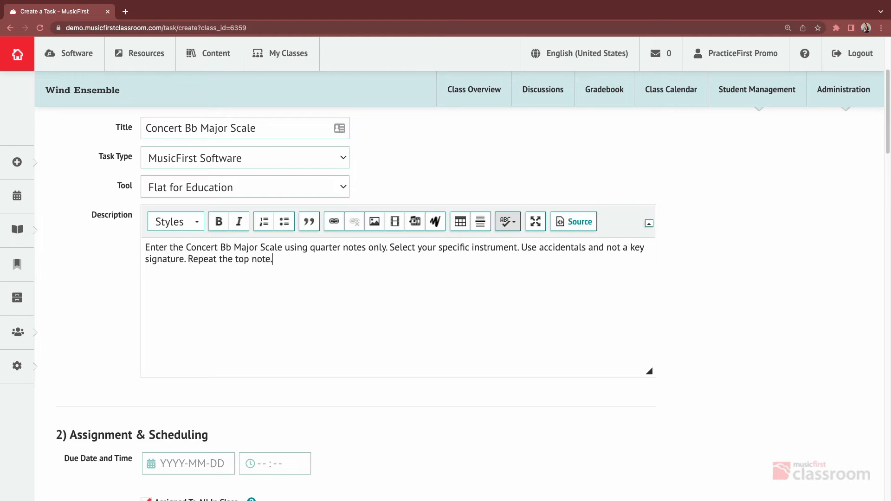
Set the task's due date to 2022-05-20
scroll(353, 260, "down", 5)
left_click(189, 275)
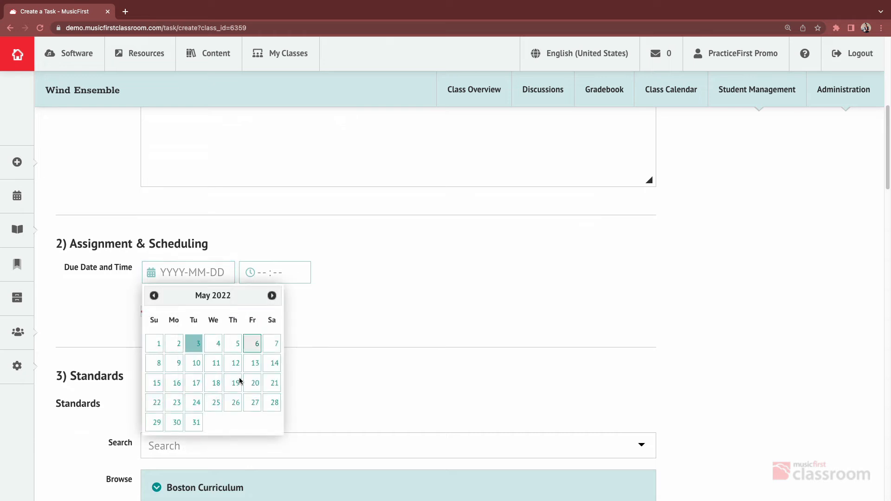
left_click(253, 384)
mouse_move(250, 340)
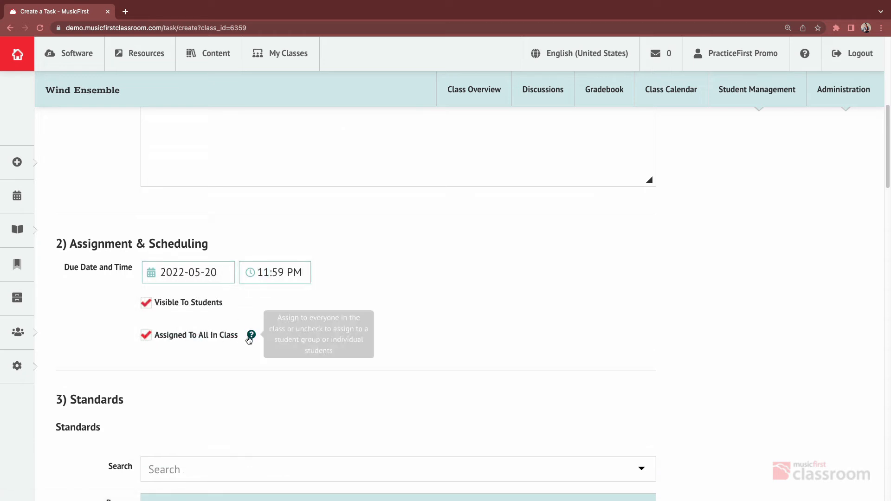
Add the task to the gradebook and use a grading rubric instead of a grading description
scroll(397, 287, "down", 3)
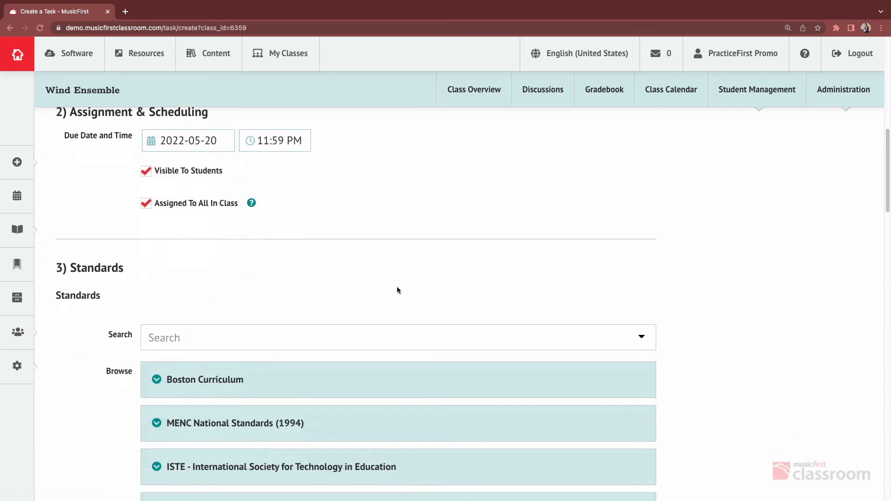
left_click_drag(890, 191, 889, 481)
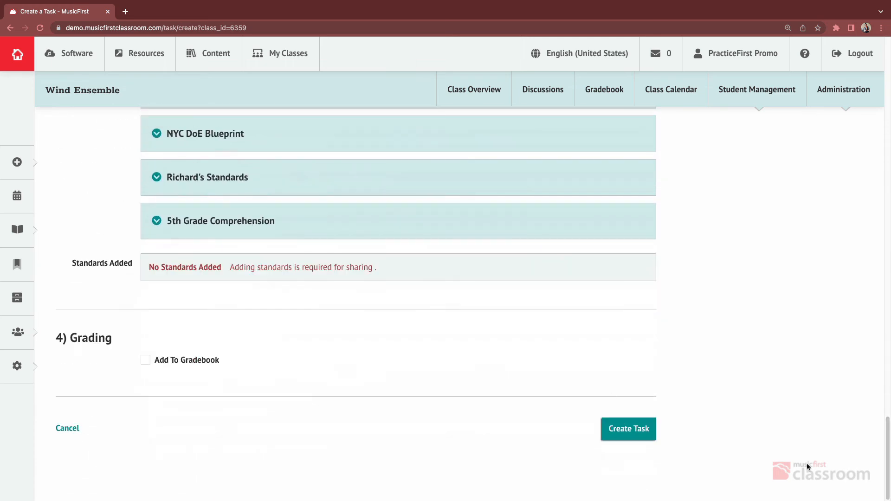
left_click(189, 361)
scroll(117, 178, "down", 5)
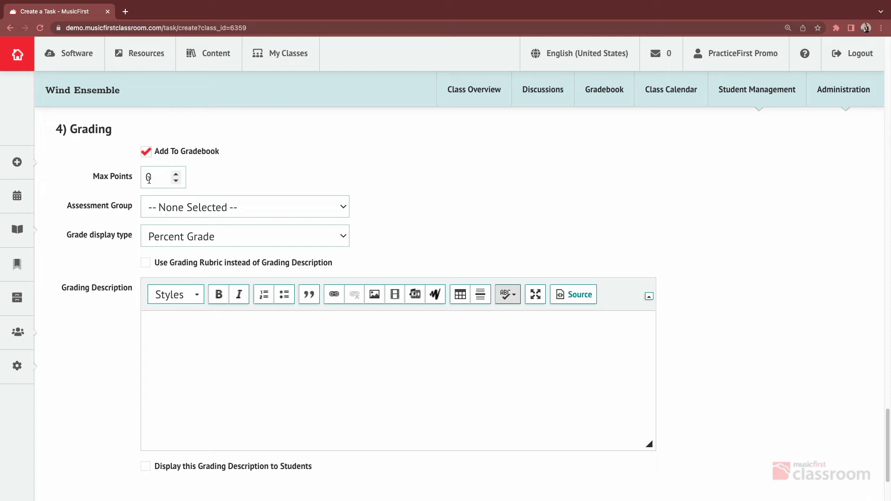
left_click(153, 263)
scroll(161, 271, "down", 3)
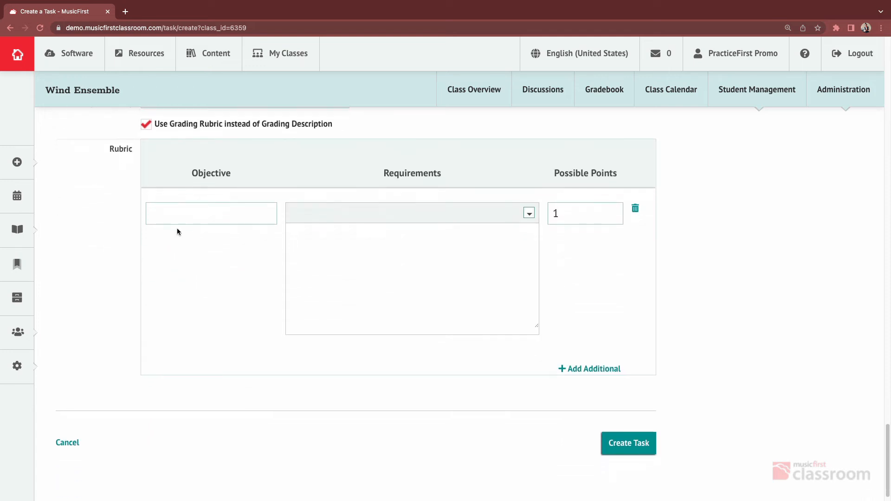
scroll(176, 228, "down", 1)
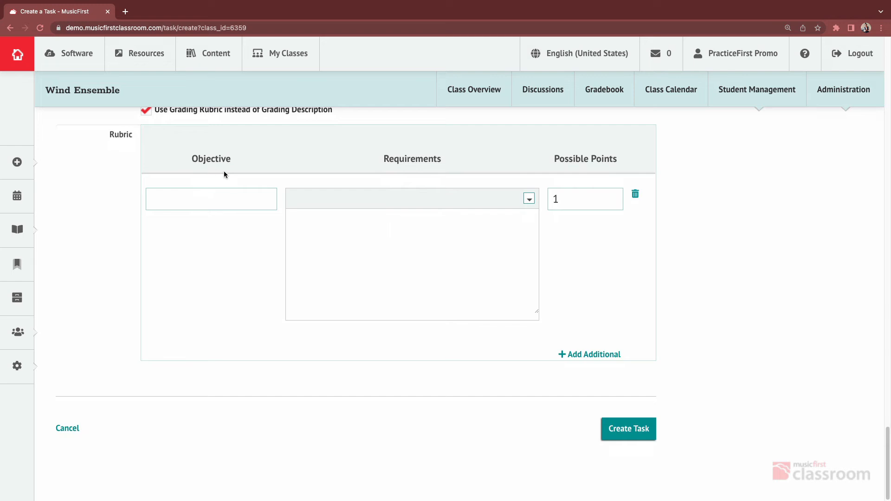
Fill the first rubric row with objective "Notes", requirement "Correct notes of the concert Bb Major Scale" and 16 possible points
left_click(236, 202)
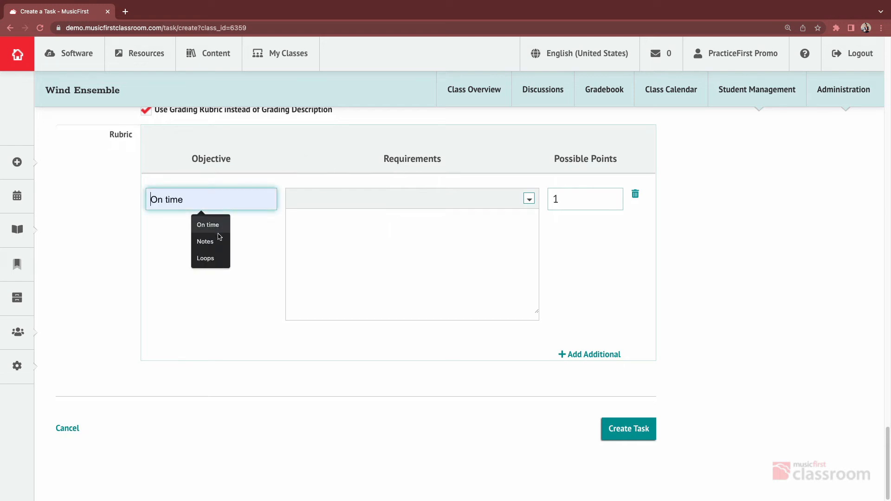
left_click(218, 241)
left_click(330, 245)
type("Corre")
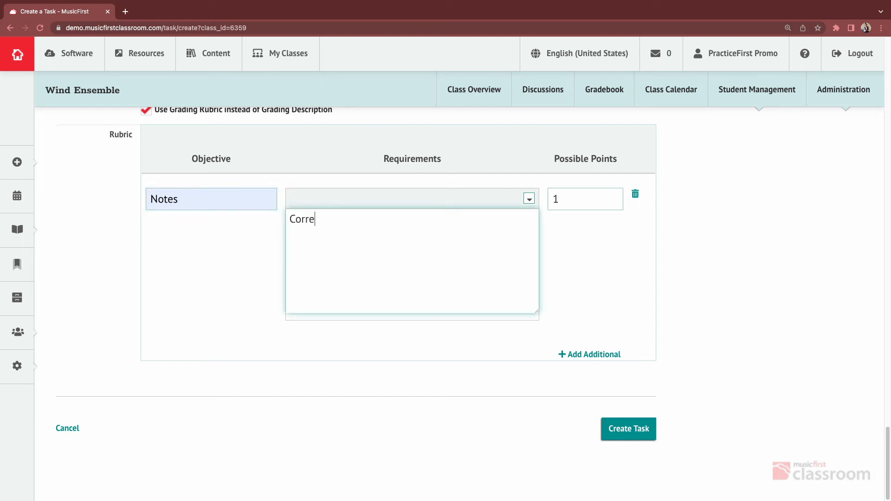
type("ct notes of the conce")
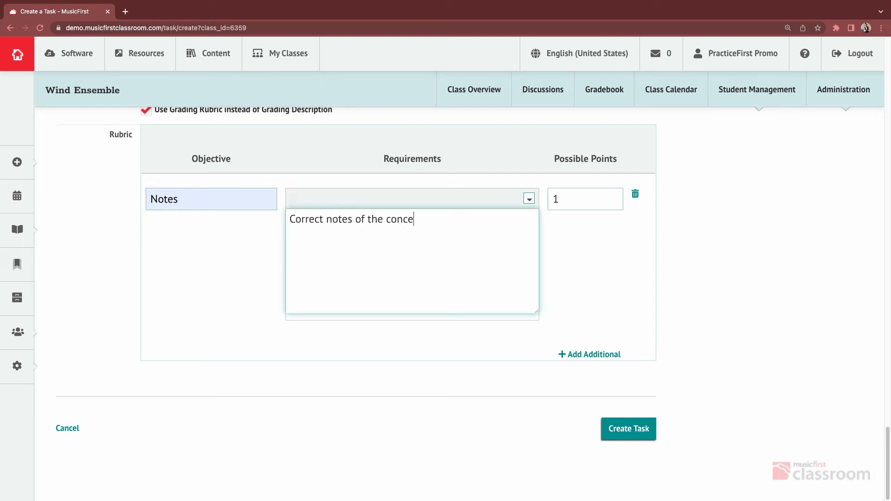
type("rt Bb Major Scale")
left_click(562, 199)
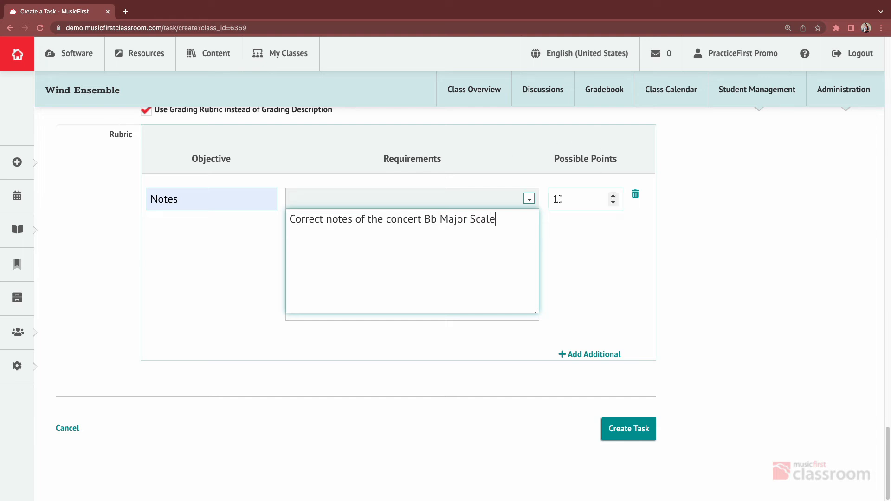
Add a second rubric row with the objective "Rhythms"
left_click(588, 357)
left_click(238, 364)
type("Q")
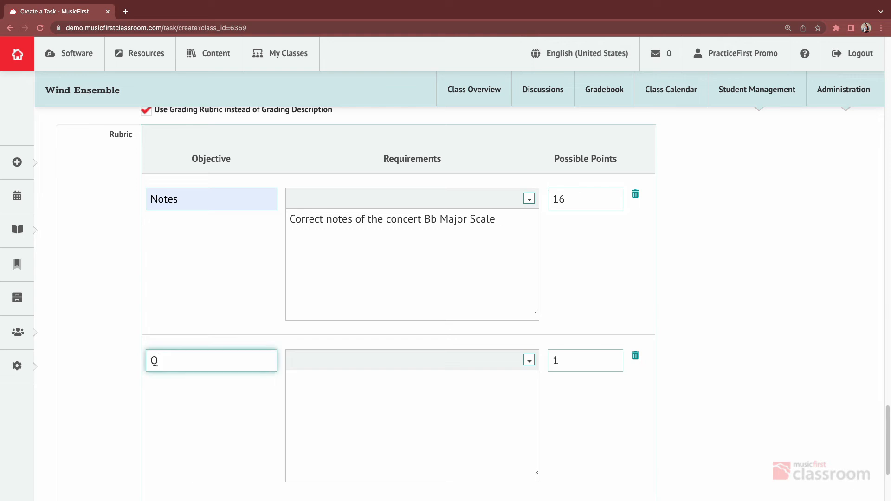
type("uart")
key("BackSpace")
key("BackSpace")
key("BackSpace")
type("Rhythms")
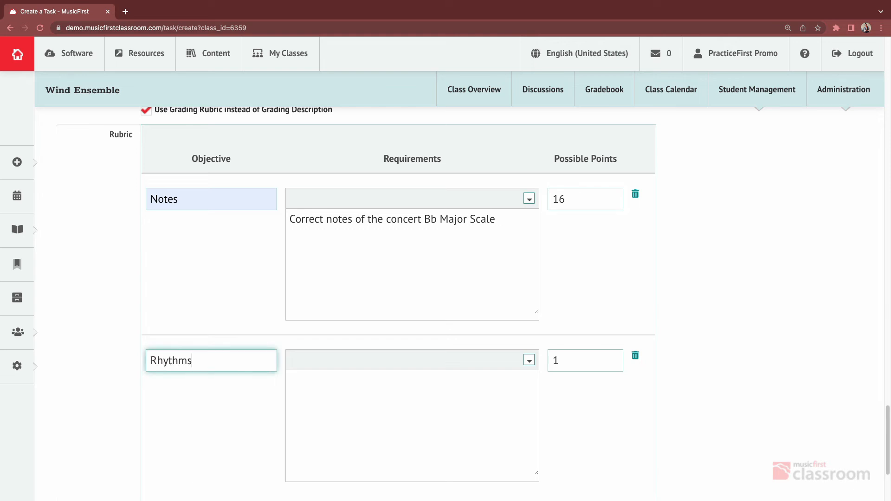
Give the Rhythms row the requirement "Quarter notes only" and 4 possible points
left_click(360, 396)
type("Qu")
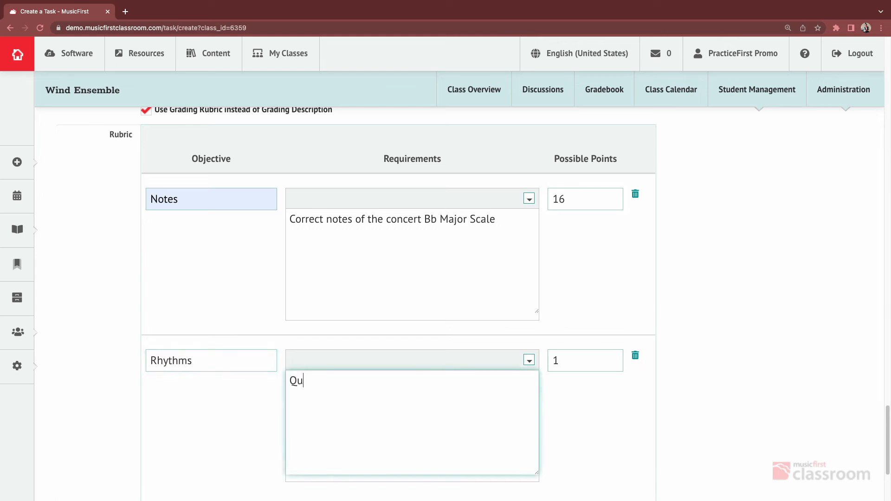
type("arter notes only")
key("Tab")
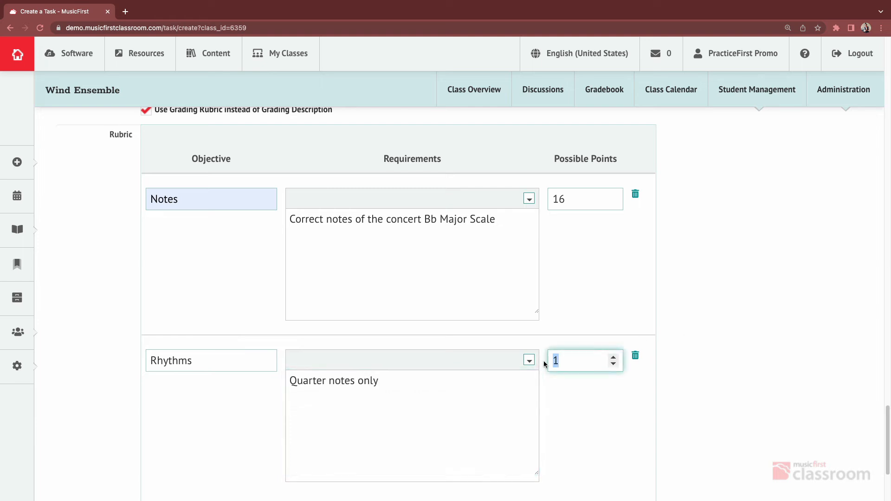
type("4")
left_click(681, 324)
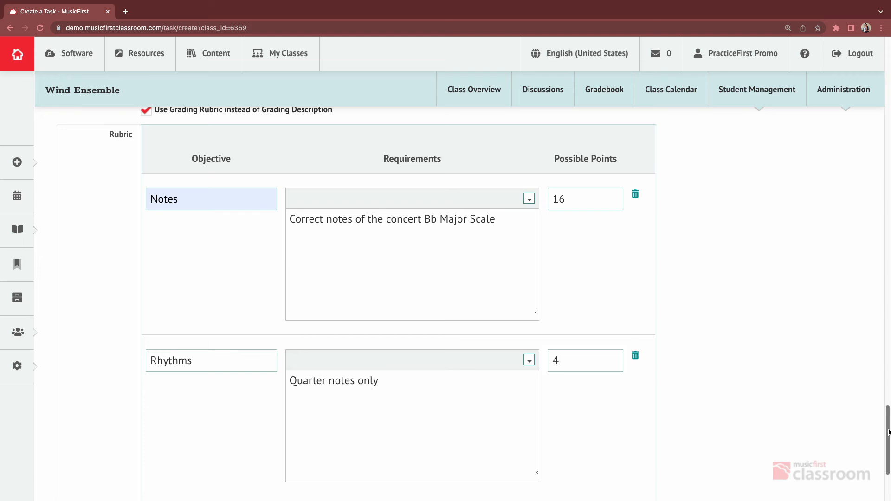
Add a third rubric row with objective "Instrument" and the correctly spelled requirement "Correct instrument selected"
left_click_drag(888, 418, 890, 83)
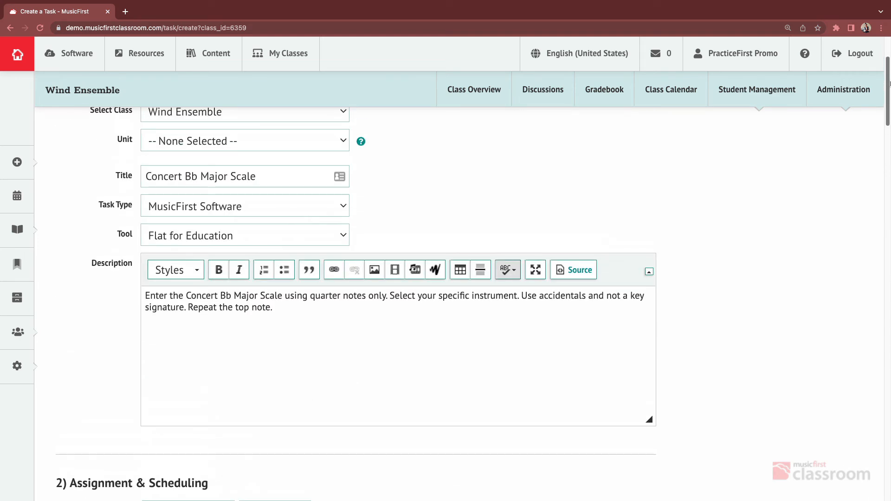
left_click_drag(890, 84, 869, 471)
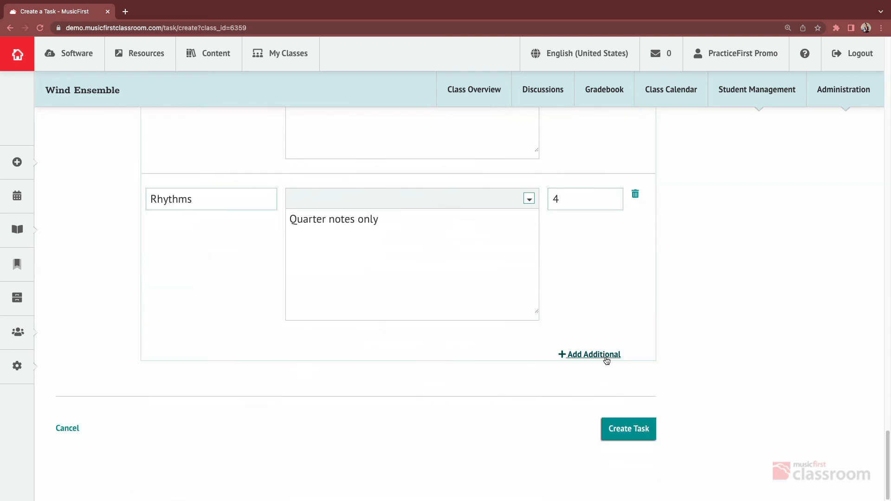
left_click(606, 357)
left_click(247, 361)
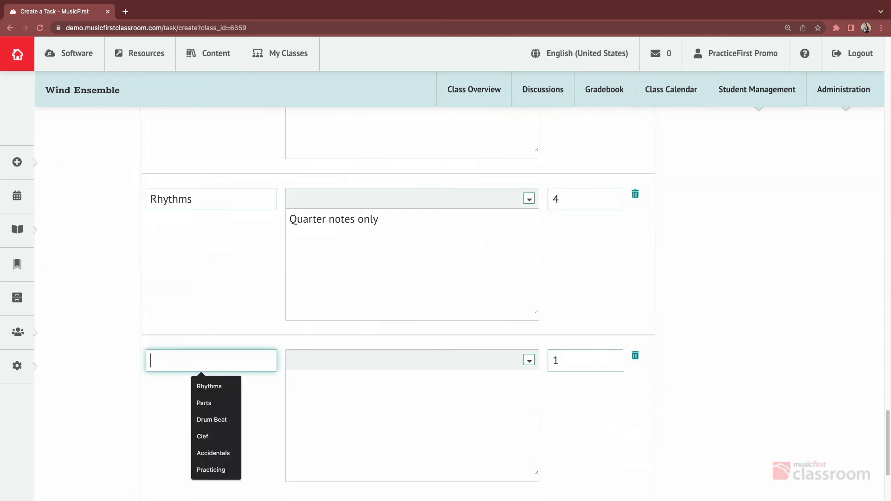
type("Instrument")
left_click(322, 421)
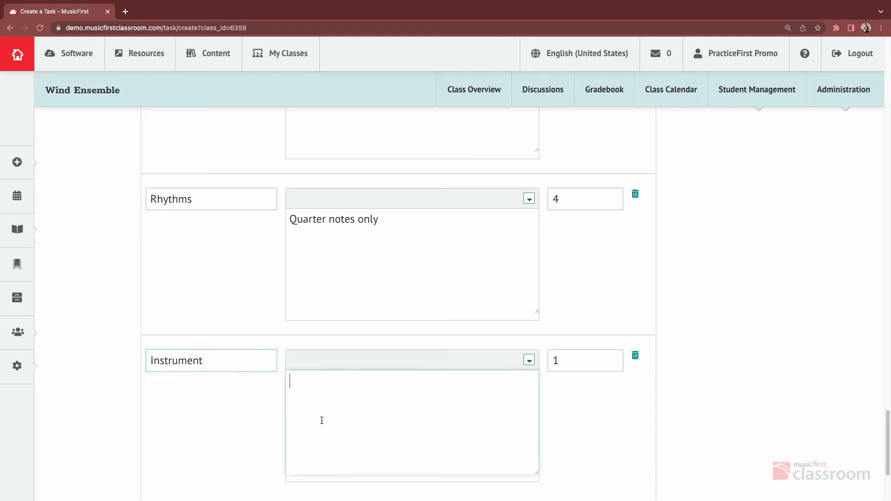
type("Correct instur")
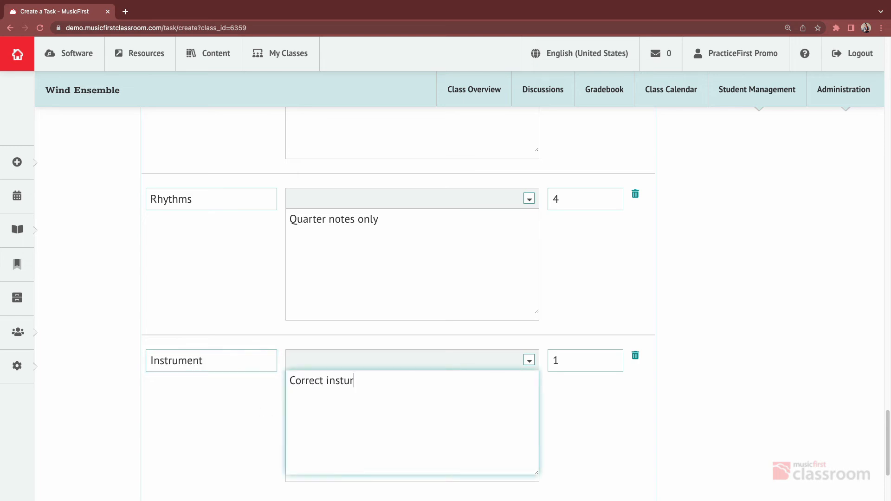
type("ment selecte")
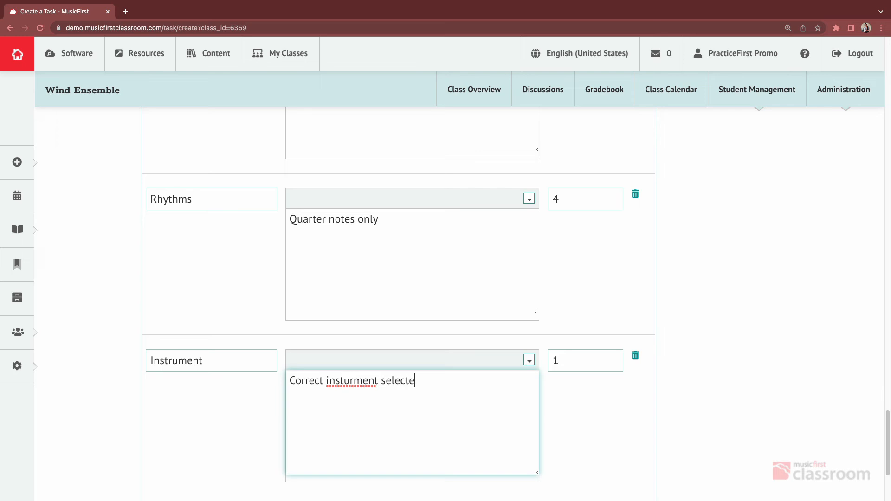
type("d")
right_click(340, 383)
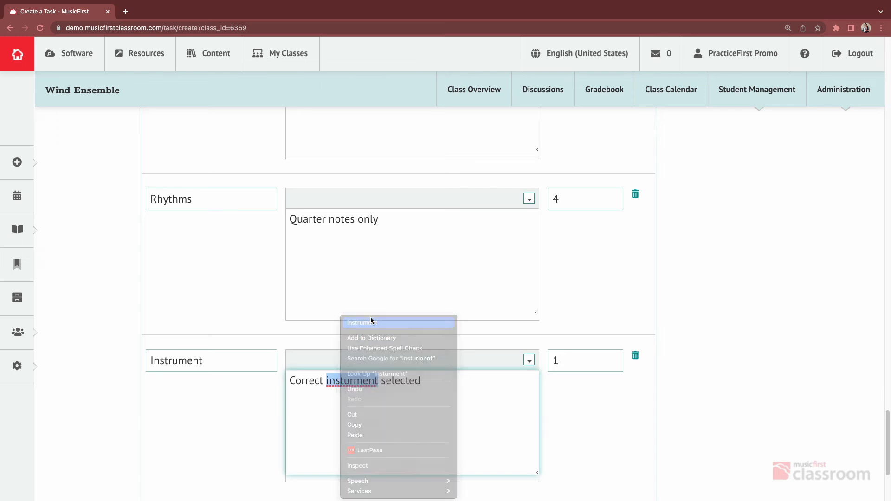
left_click(370, 317)
Add a fourth rubric row with objective "Accidentals", requirement "All four accidentals are used" and 4 possible points
scroll(567, 363, "down", 4)
left_click(570, 355)
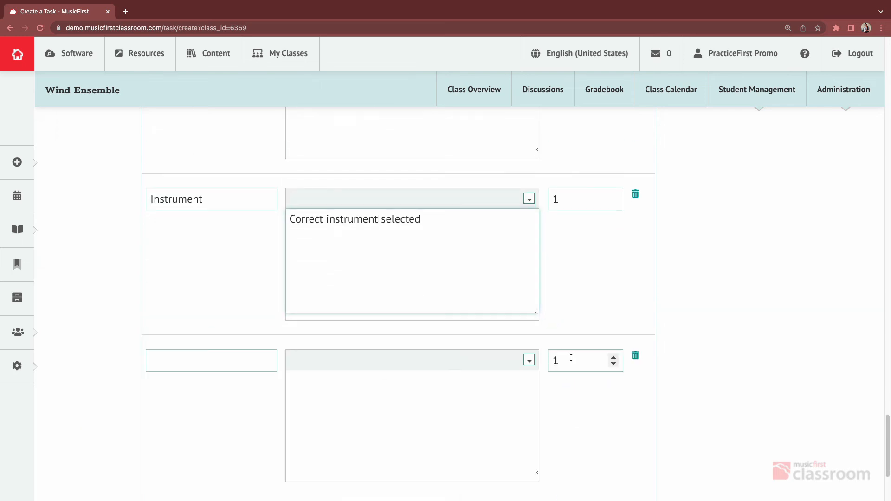
left_click(219, 354)
type("Accidentals")
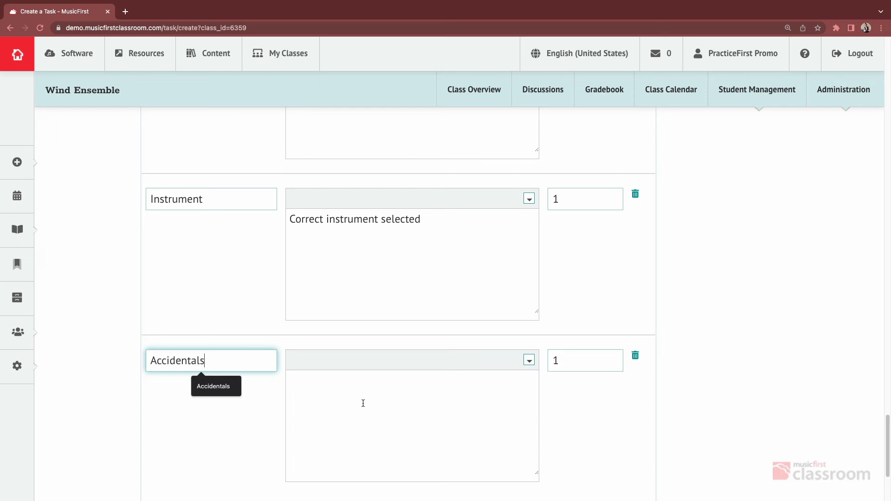
left_click(363, 403)
type("All four a")
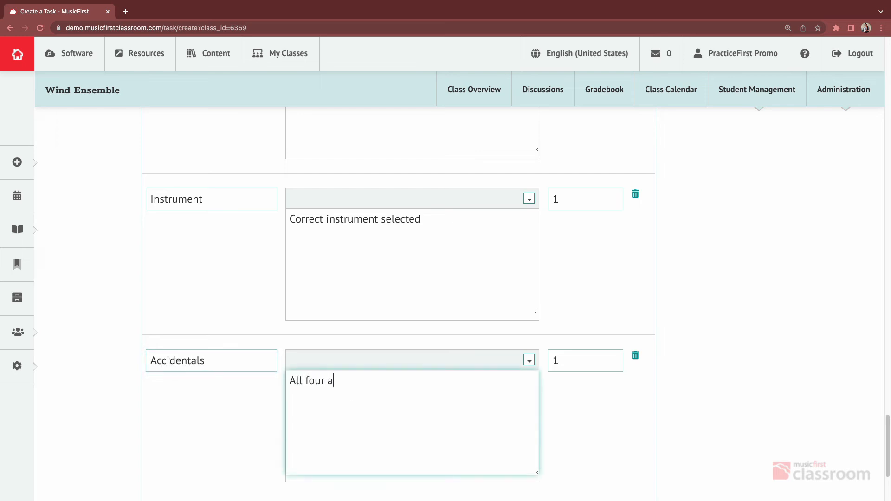
type("ccidentals are used")
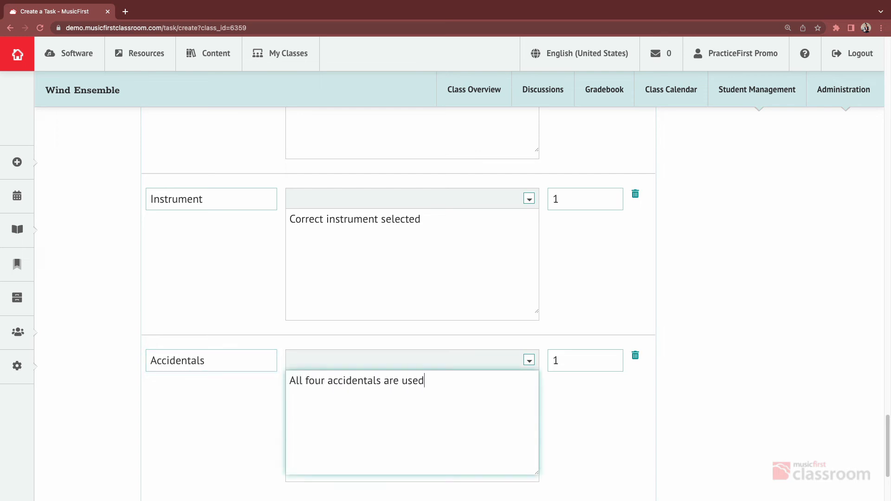
double_click(559, 360)
type("4")
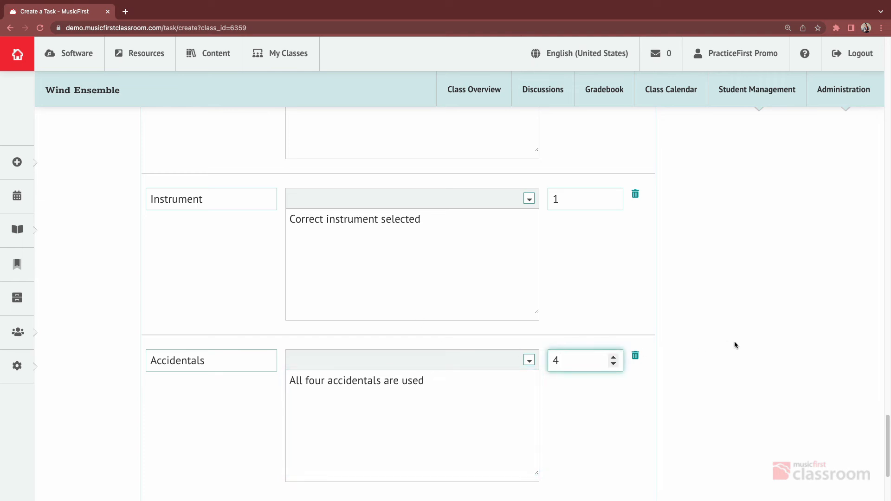
Review the rubric rows and create the task
scroll(736, 354, "up", 1)
scroll(735, 351, "up", 5)
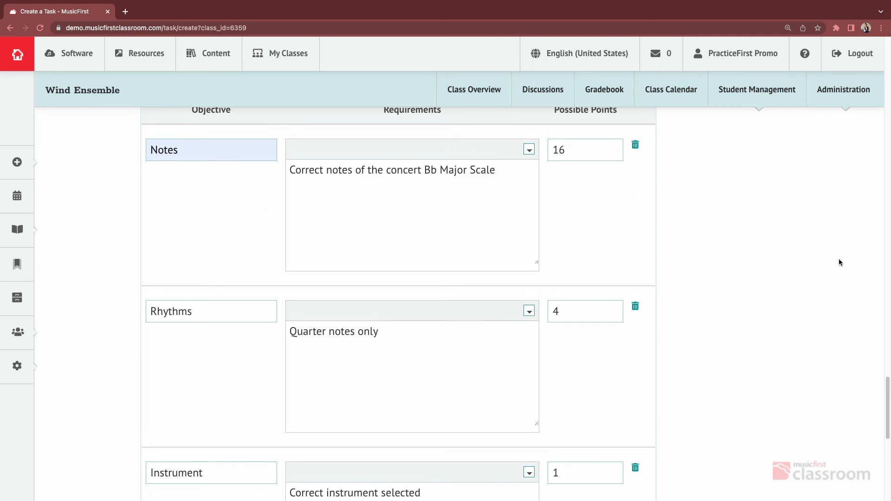
scroll(882, 404, "down", 10)
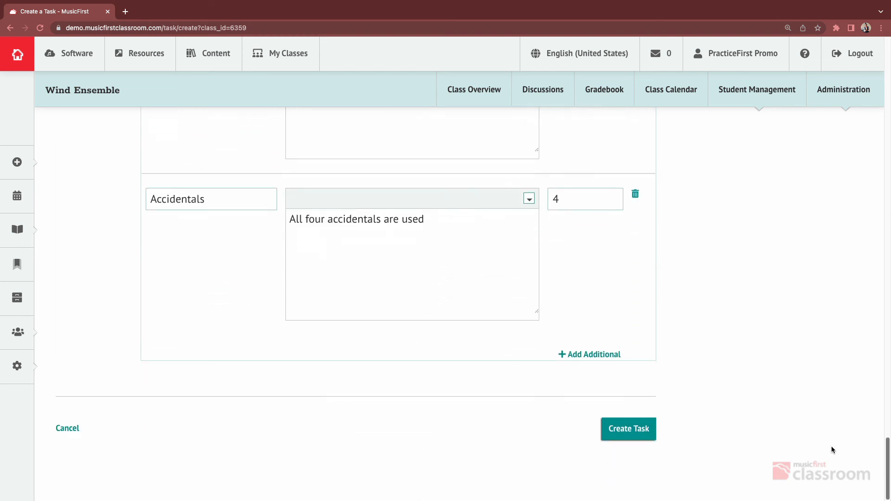
left_click(625, 430)
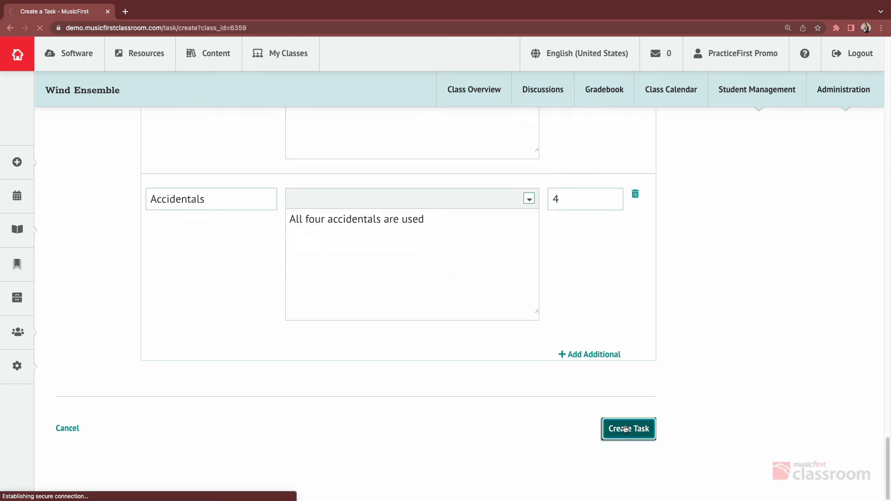
Open the new task in Flat for Education and make it a composition assignment
left_click(554, 252)
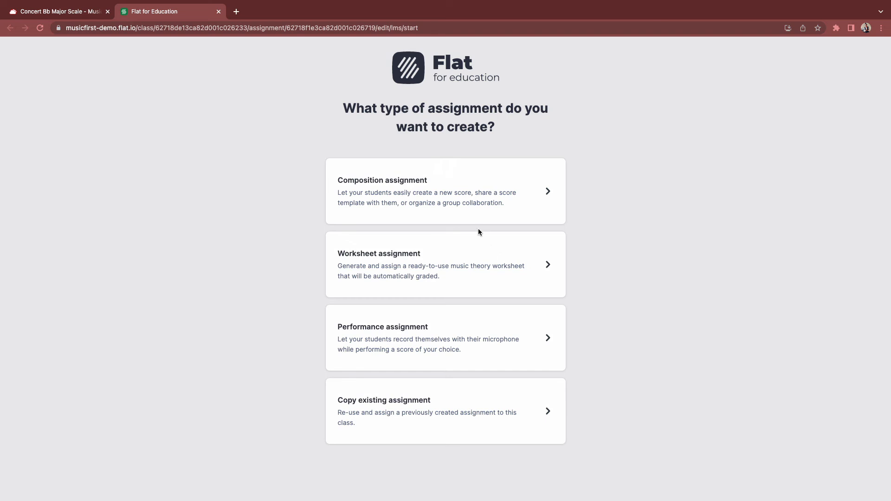
left_click(410, 181)
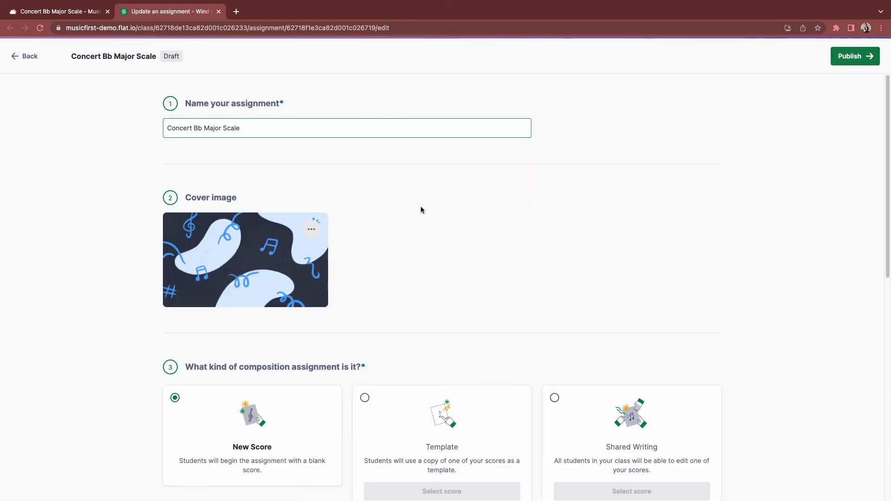
Set the assignment kind to Template and start a new score titled "Bb Major Scale Entry" for it
scroll(421, 206, "down", 5)
left_click(375, 177)
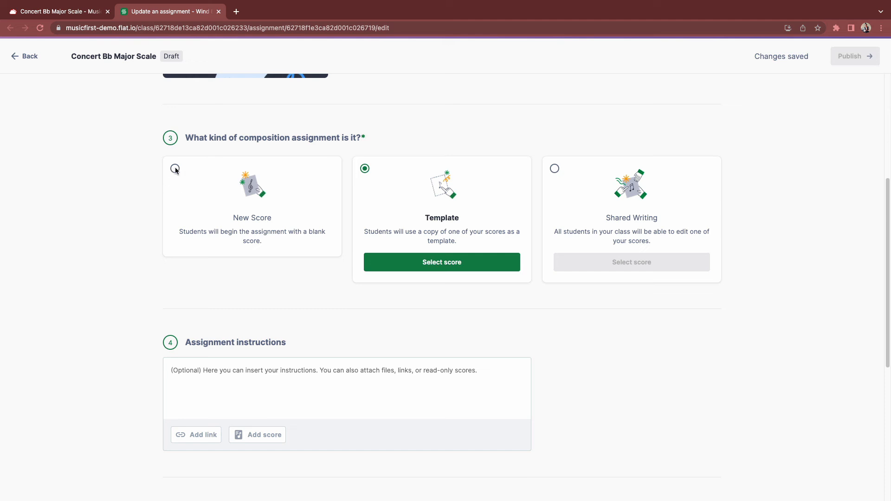
left_click(428, 264)
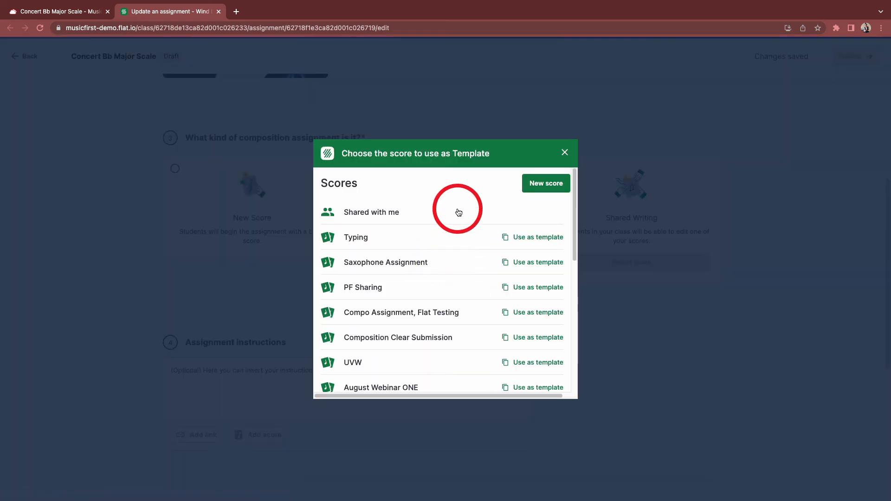
left_click(545, 182)
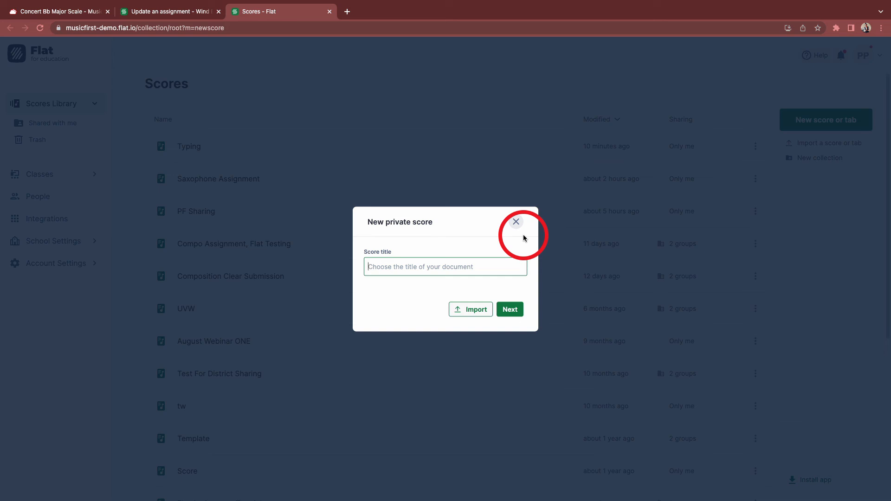
type("Bb Major Scale Entry")
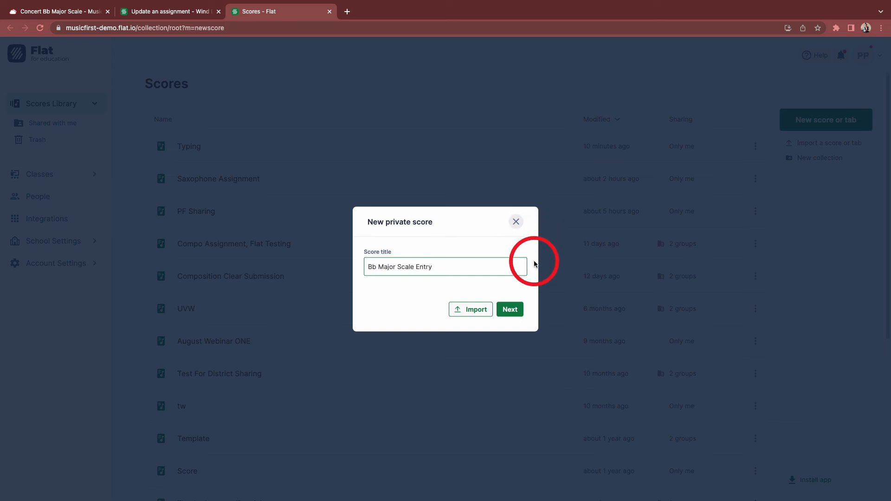
left_click(510, 310)
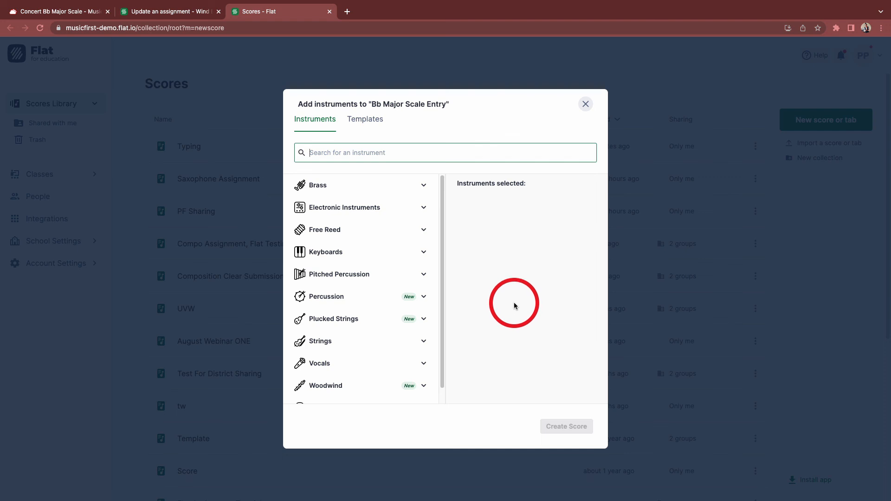
Add Choir Soprano from the vocals to the new score's instruments
left_click(325, 364)
scroll(323, 365, "down", 2)
scroll(320, 364, "down", 2)
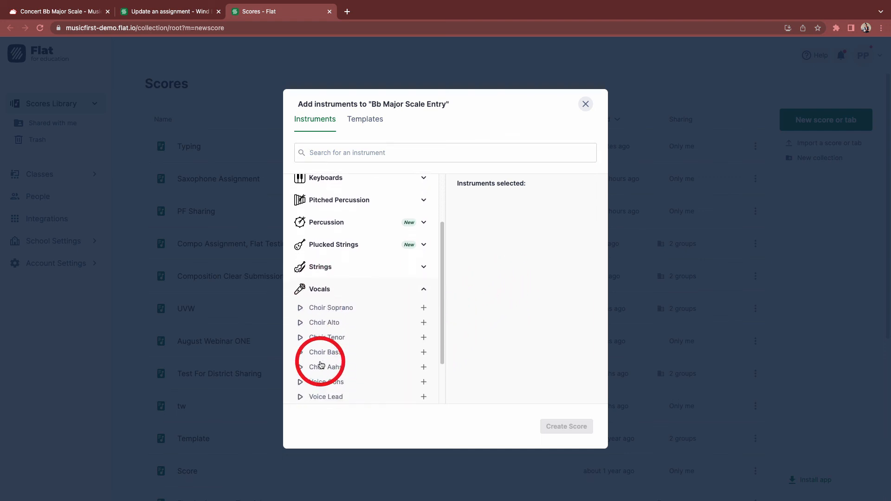
left_click(327, 284)
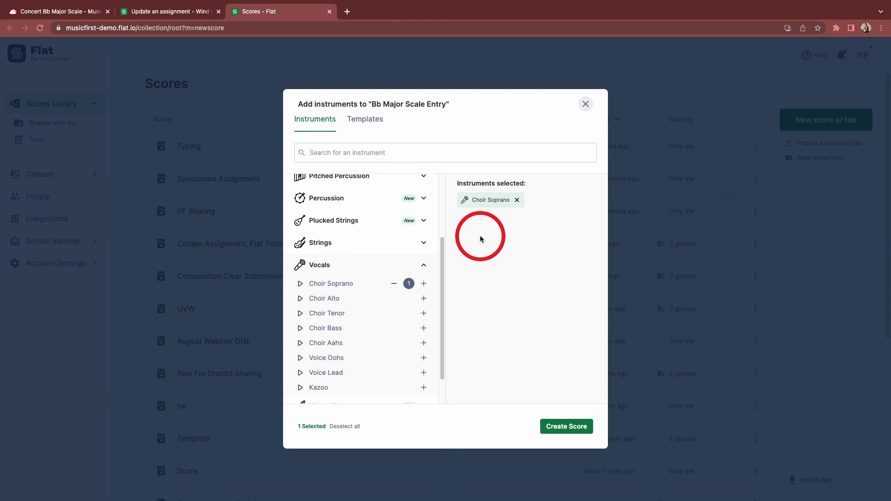
Add the standard Tuba (not the HQ version) from the brass instruments and create the score
scroll(436, 260, "down", 1)
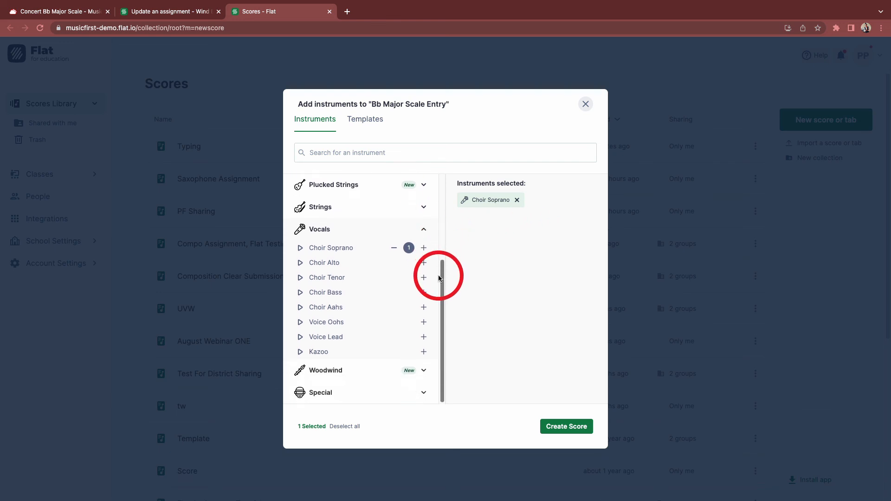
scroll(443, 258, "up", 1)
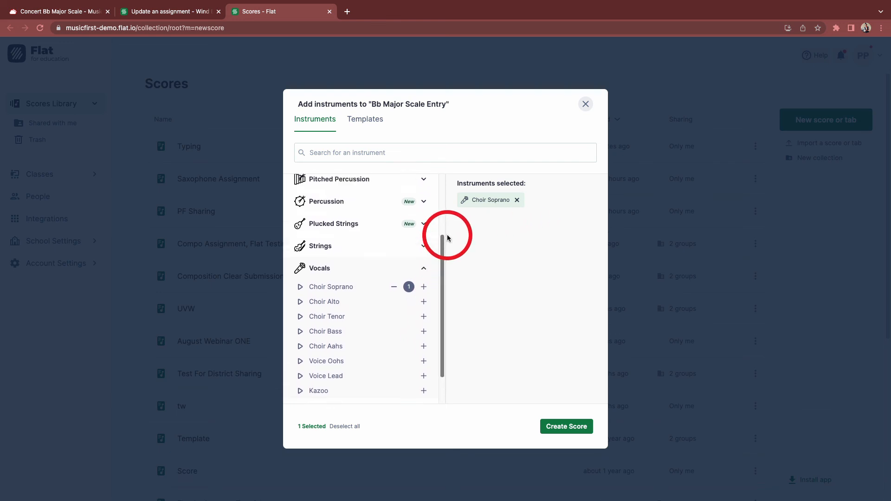
left_click_drag(448, 237, 459, 163)
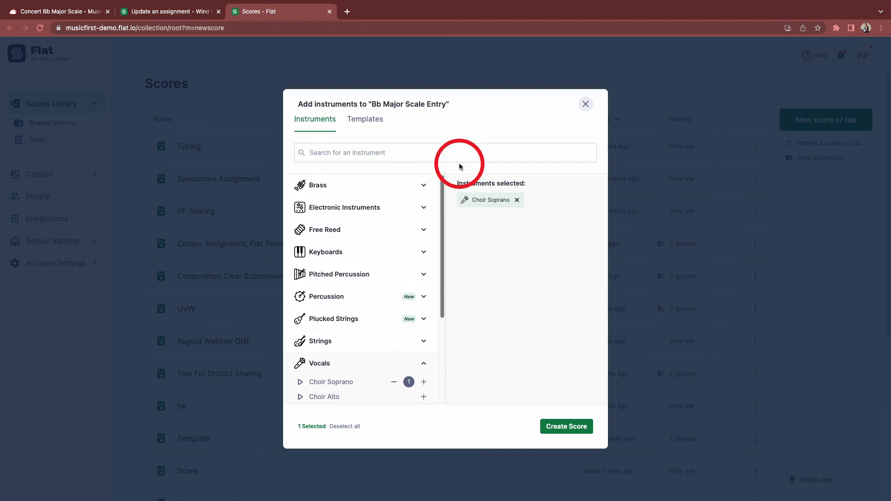
left_click(424, 187)
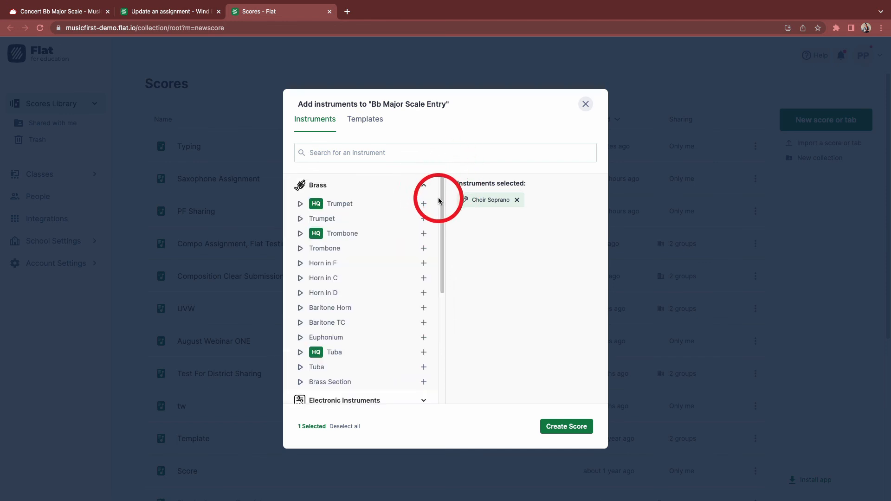
left_click(424, 368)
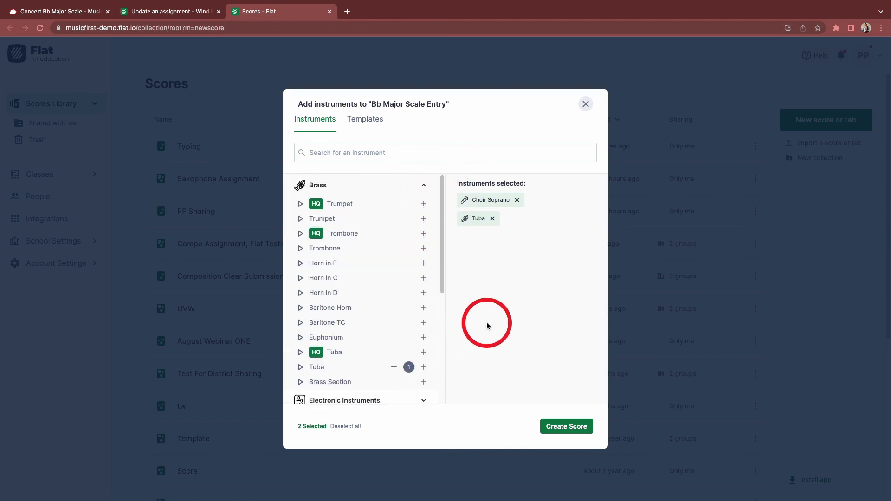
left_click(573, 425)
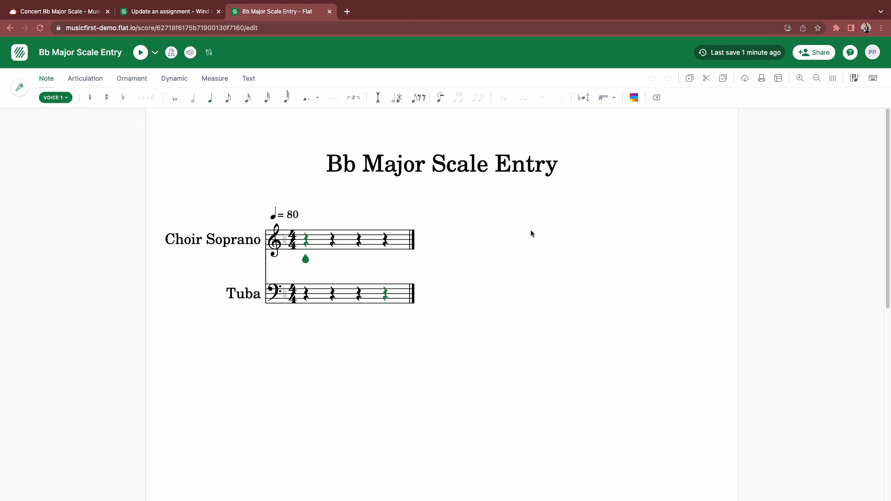
Change the score's sharing privacy to "Public in my school" and close the sharing settings
left_click(817, 54)
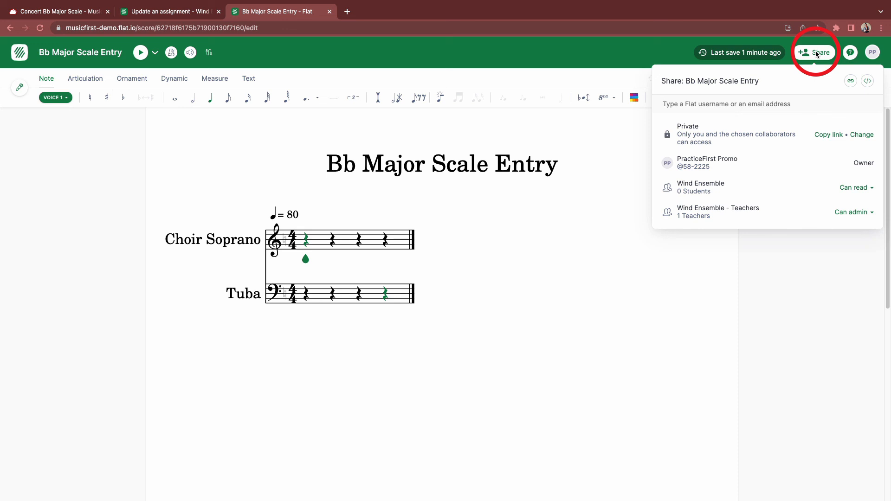
left_click(862, 135)
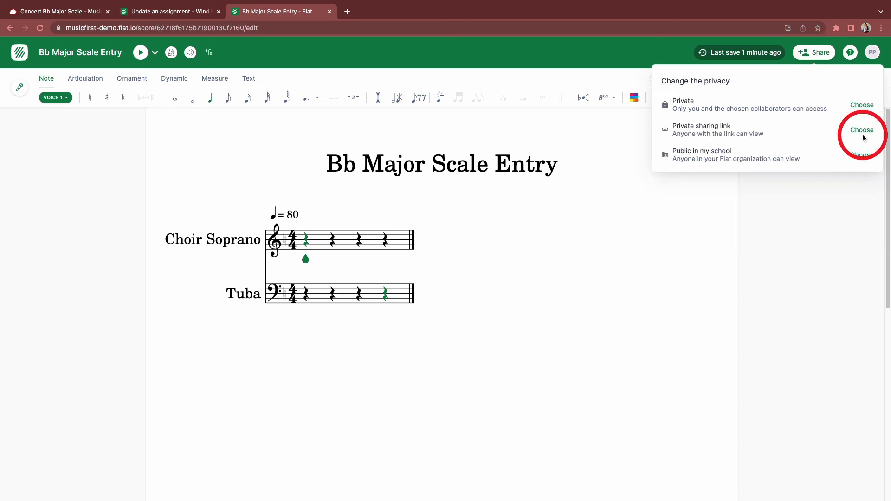
left_click(860, 156)
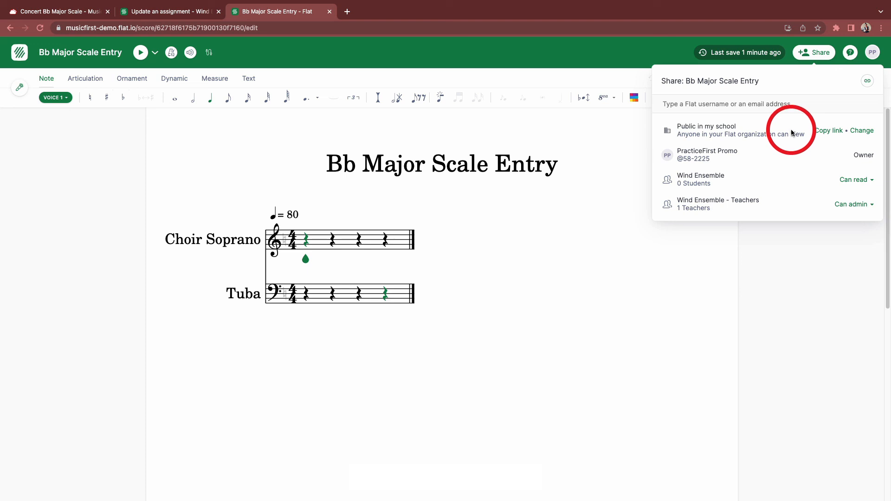
left_click(845, 259)
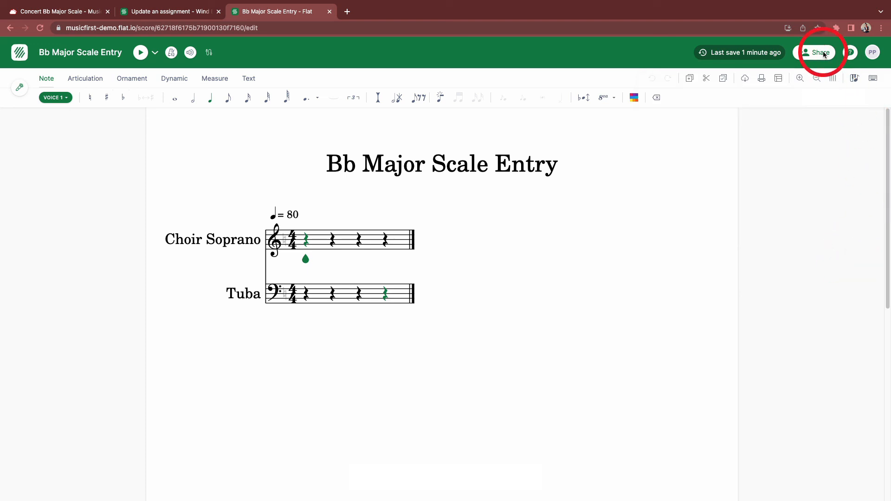
left_click(394, 235)
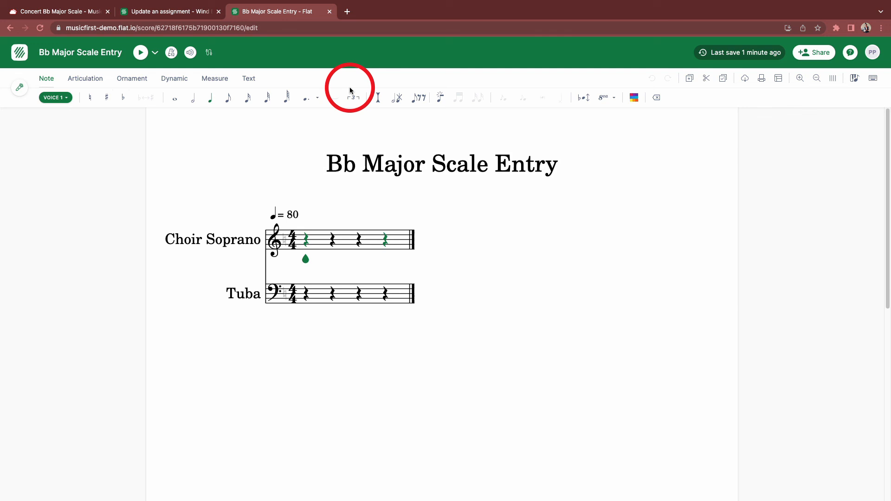
Return to the Concert Bb Major Scale assignment draft and publish it
left_click(167, 12)
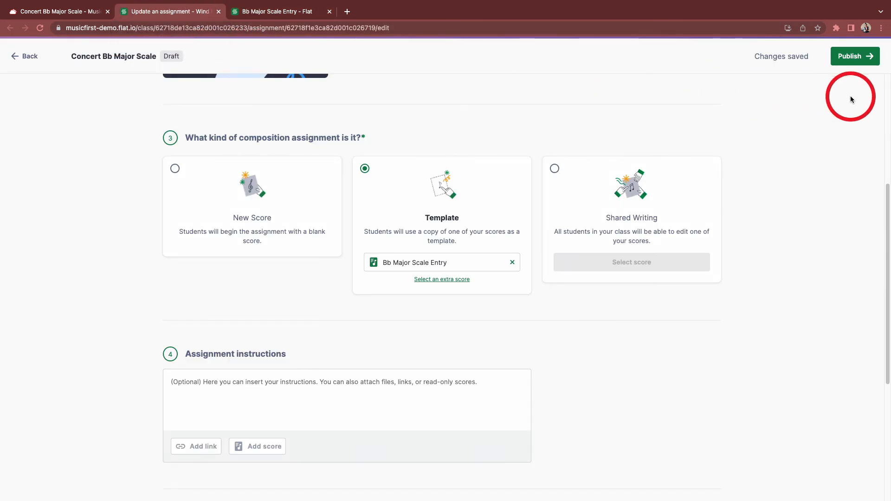
left_click(858, 57)
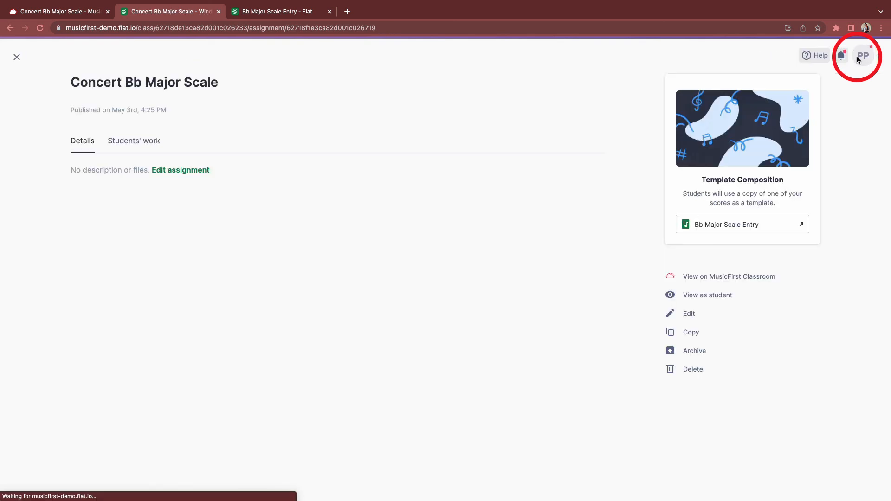